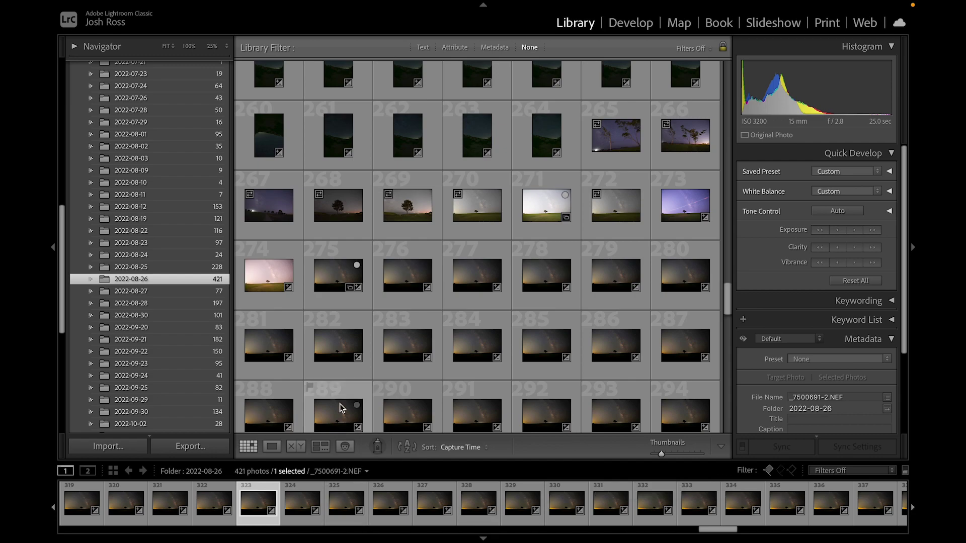
Open the pink-sky lone-tree photo, thumbnail 274, at full size in Loupe view.
double_click(270, 279)
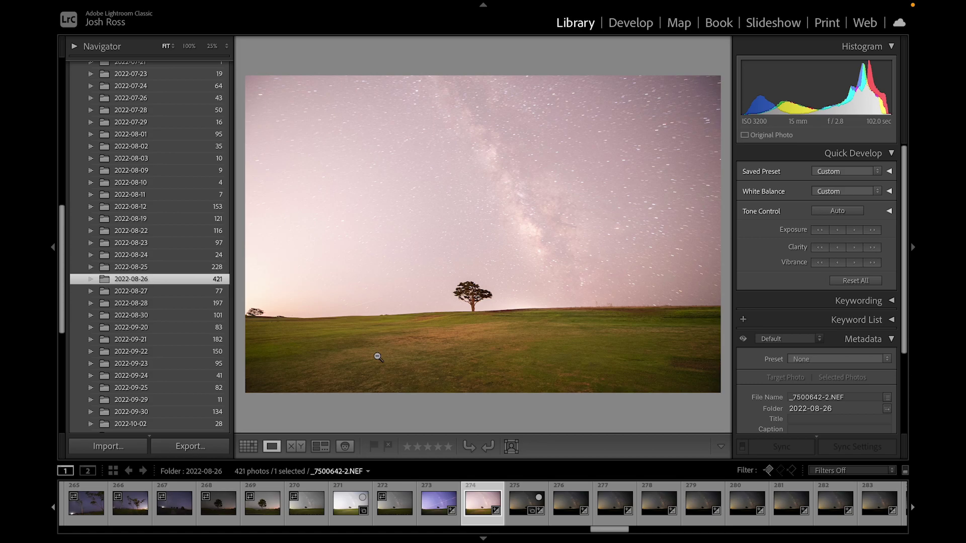
Advance to the dark Milky Way photo 275 and bring it into the Develop module.
key(Right)
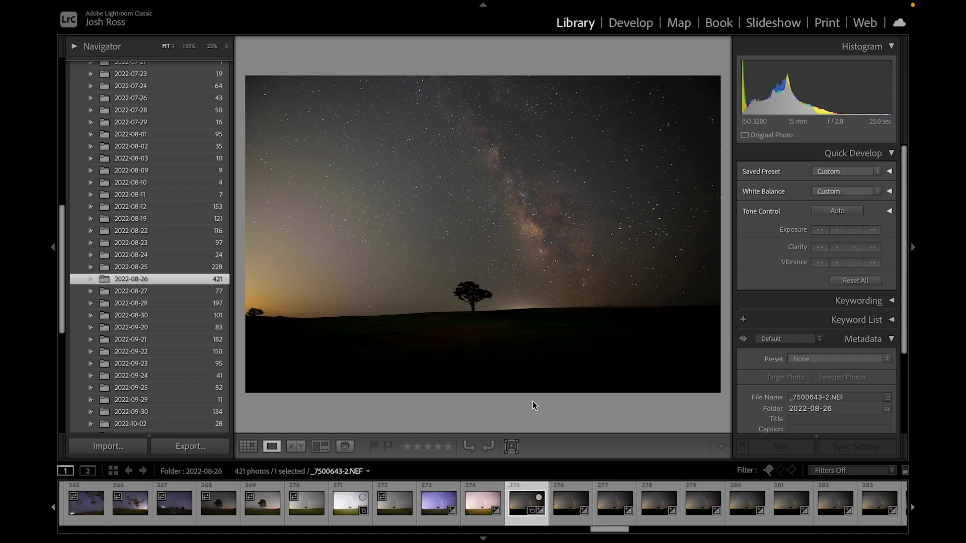
click(622, 25)
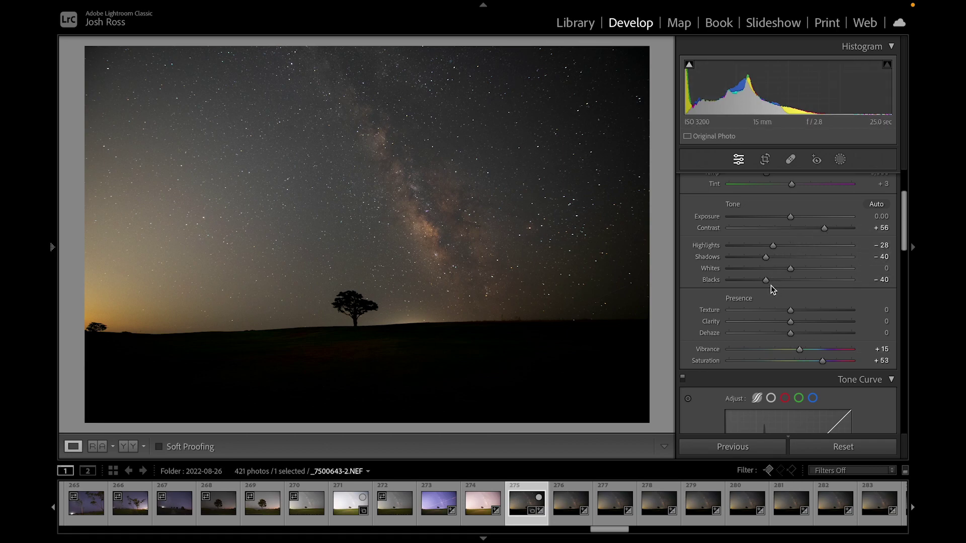
Review the Basic panel adjustments for _7500643-2.NEF and dismiss the filmstrip options menu.
scroll(819, 365, up, 1)
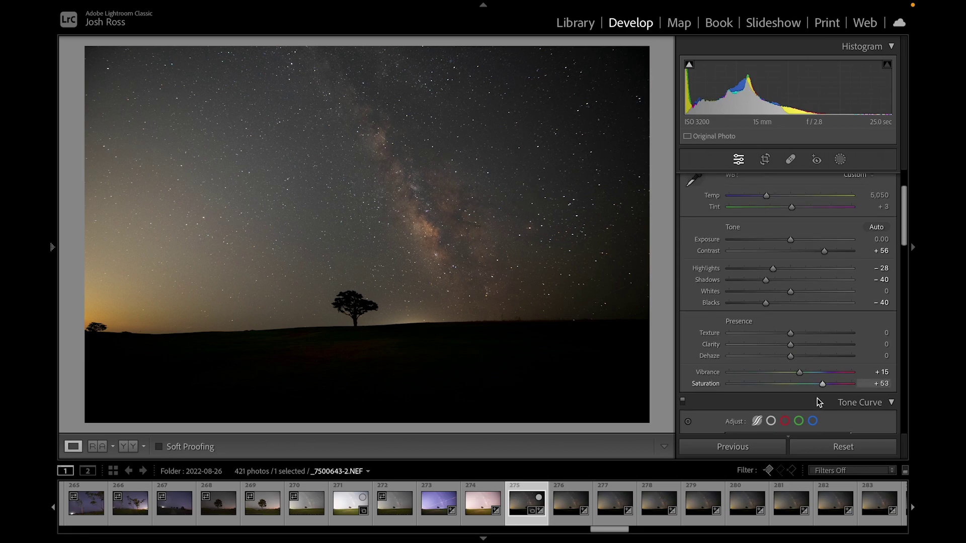
right_click(525, 508)
mouse_move(590, 396)
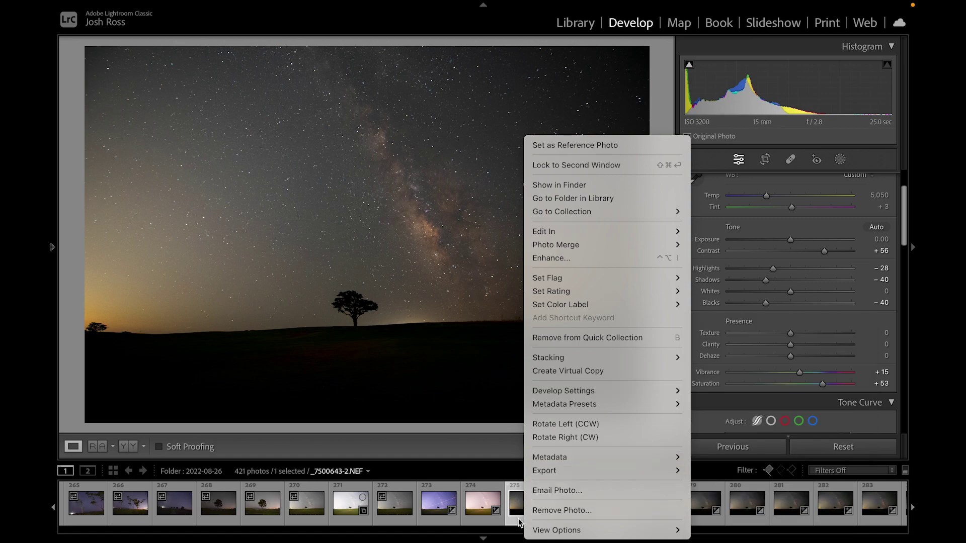
click(513, 479)
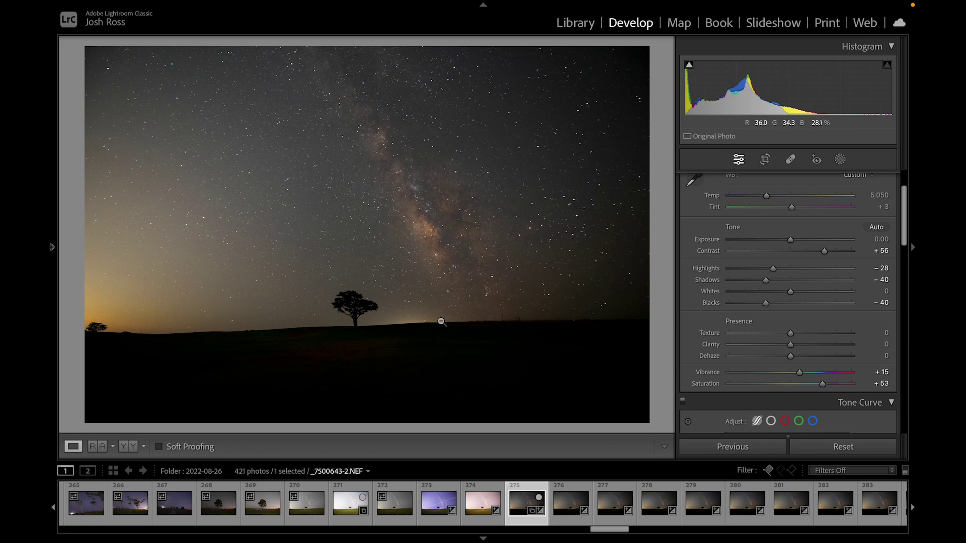
Find frame _7500654-2.NEF and heal out the bright streak crossing the Milky Way.
key(Right)
key(Right)
key(Right)
key(Right)
key(Right)
key(Right)
key(Right)
key(Right)
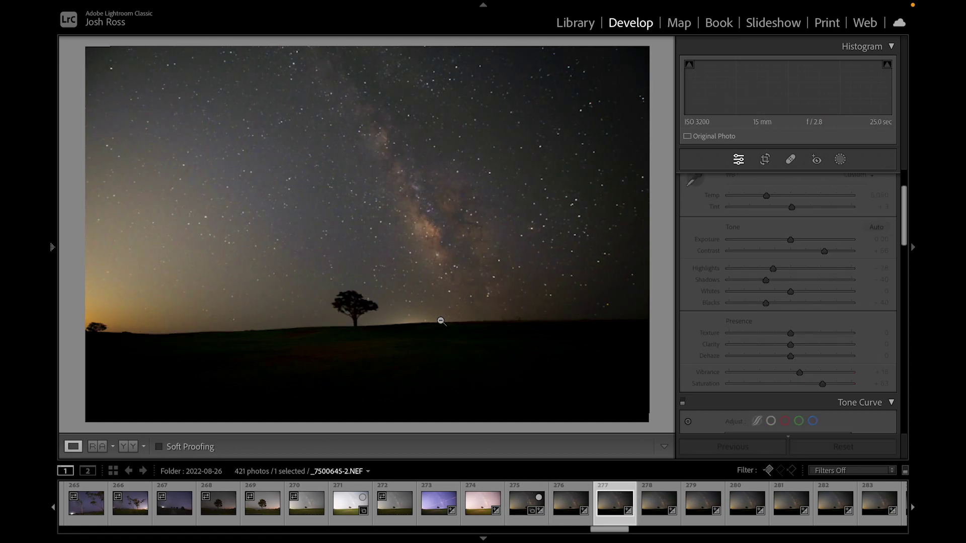
key(Right)
key(Right)
key(Right)
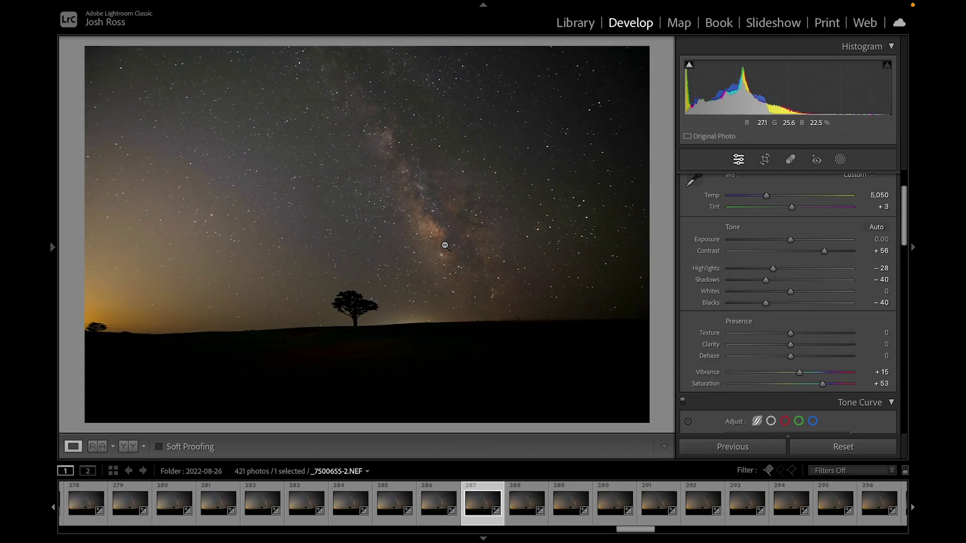
key(Right)
key(Right)
key(Left)
key(Left)
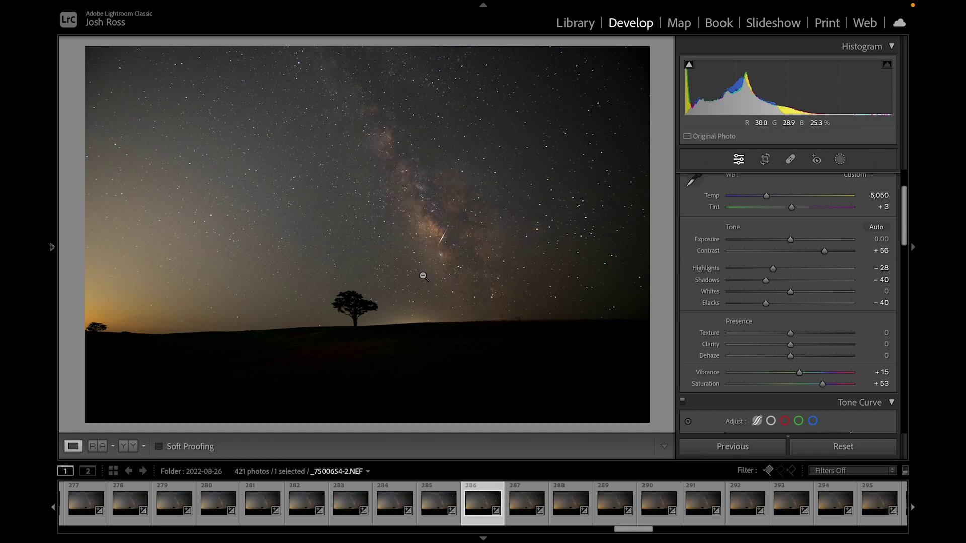
click(792, 162)
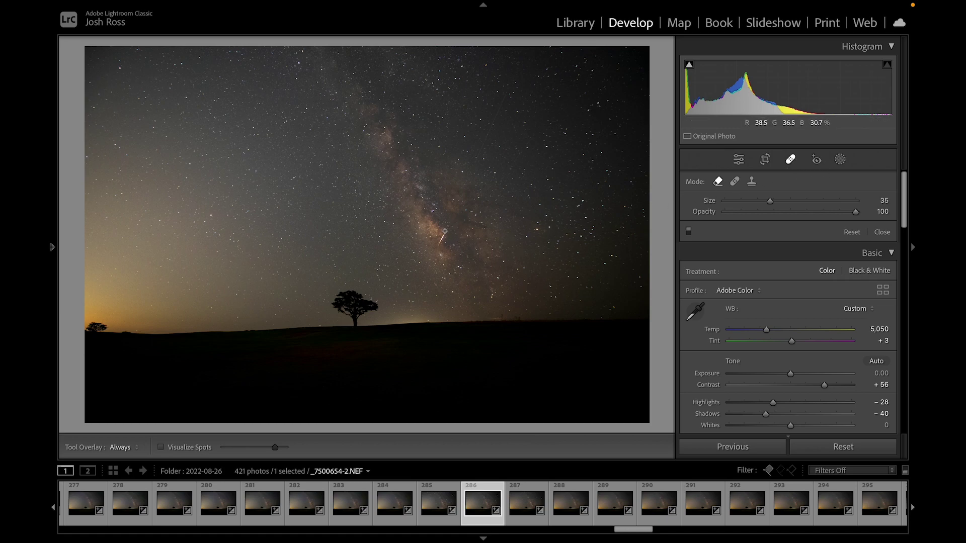
mouse_move(449, 229)
mouse_down()
mouse_move(433, 246)
mouse_move(443, 231)
mouse_up()
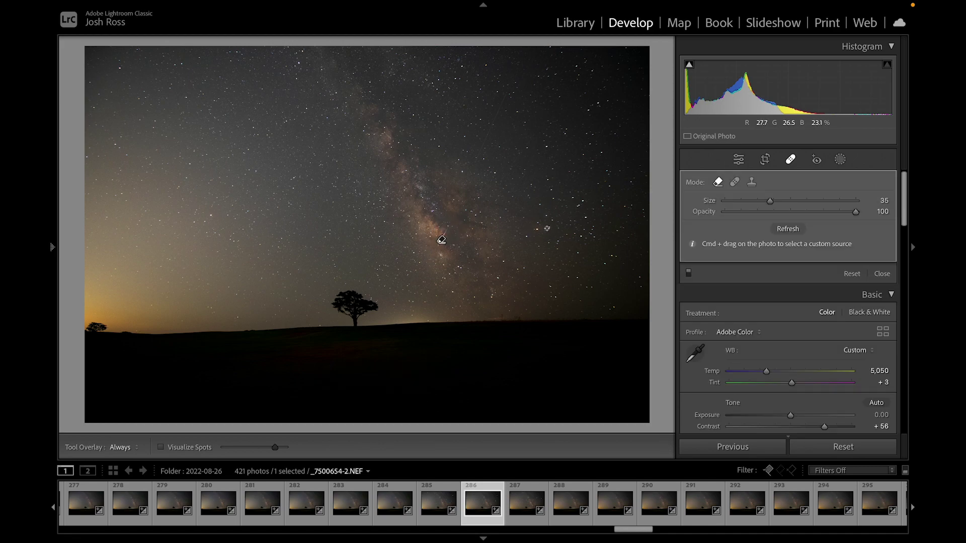
key(q)
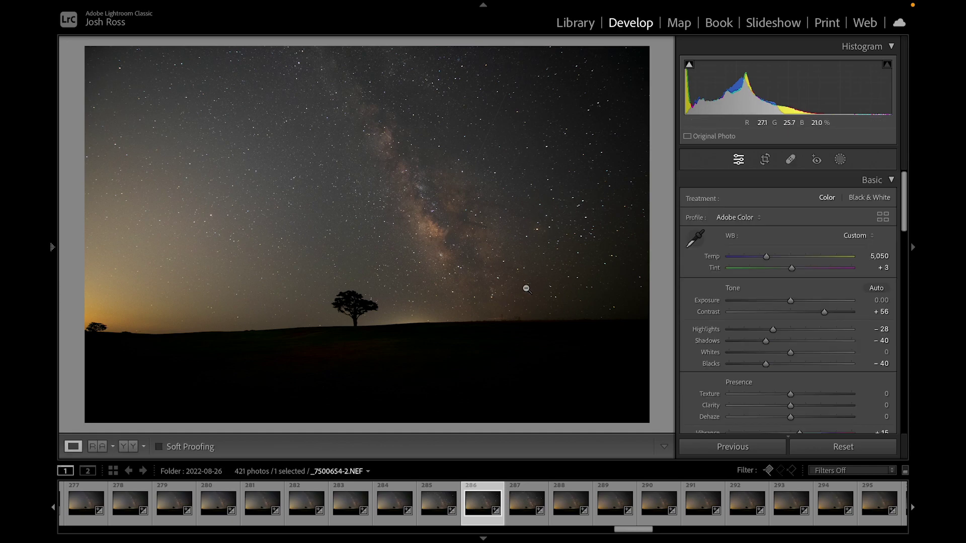
Select the 144 night frames from 275 through 418 in the Library grid.
click(576, 23)
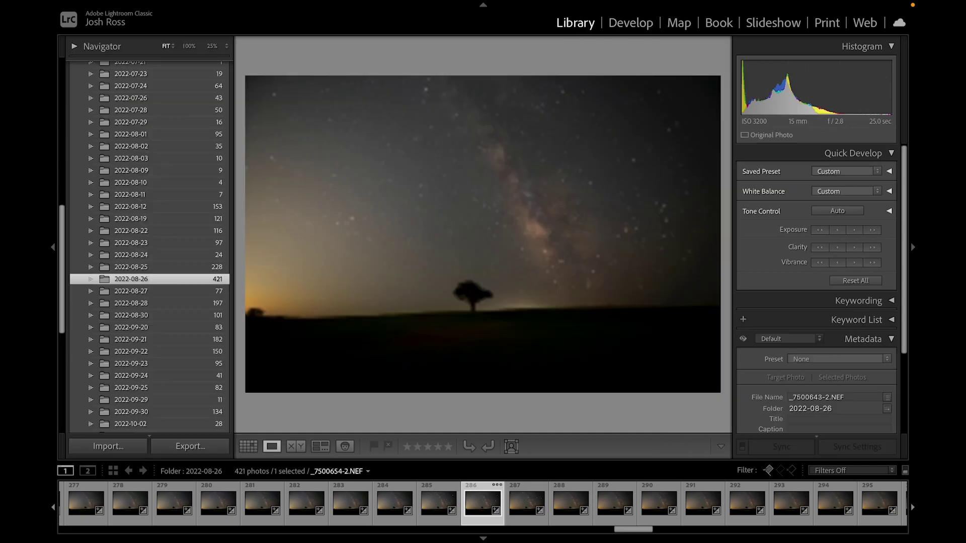
key(g)
click(342, 274)
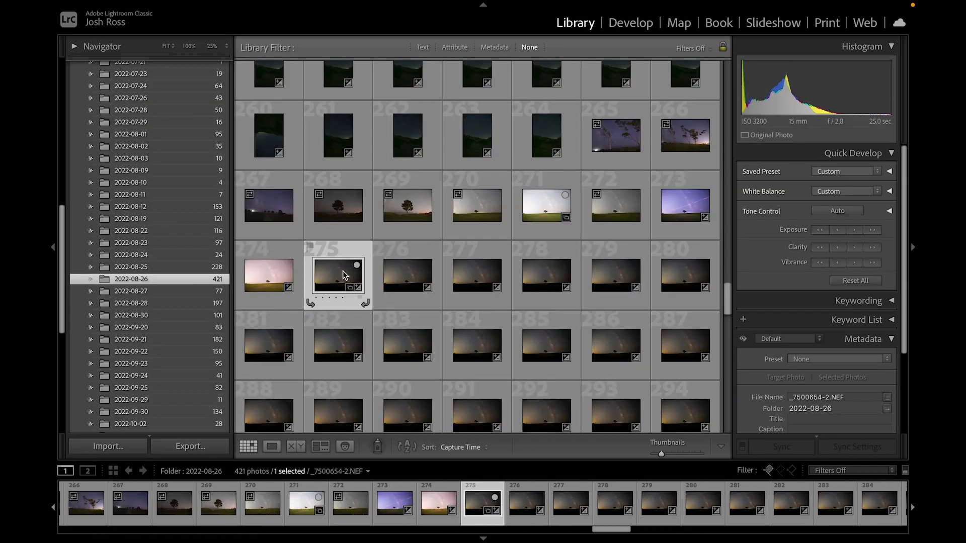
scroll(345, 276, down, 10)
scroll(345, 275, down, 1)
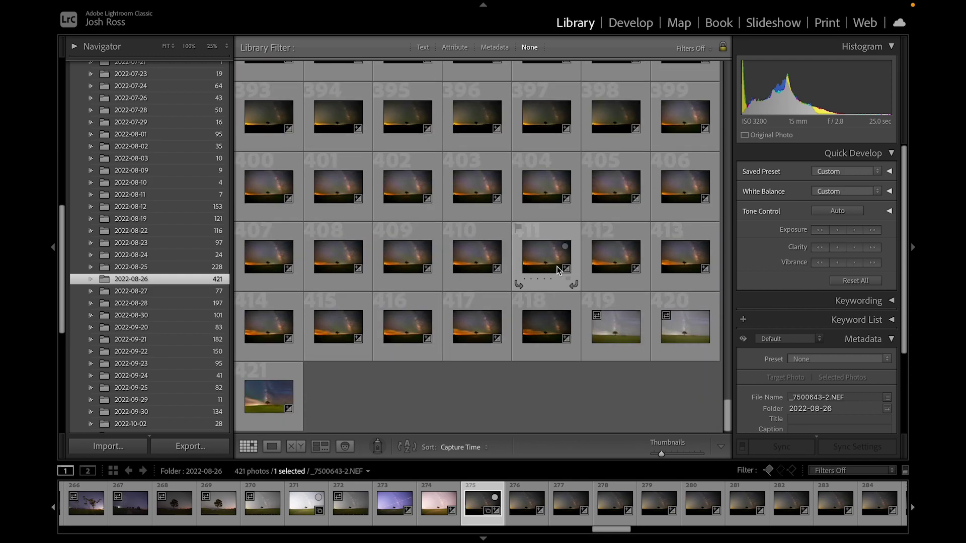
shift+click(542, 317)
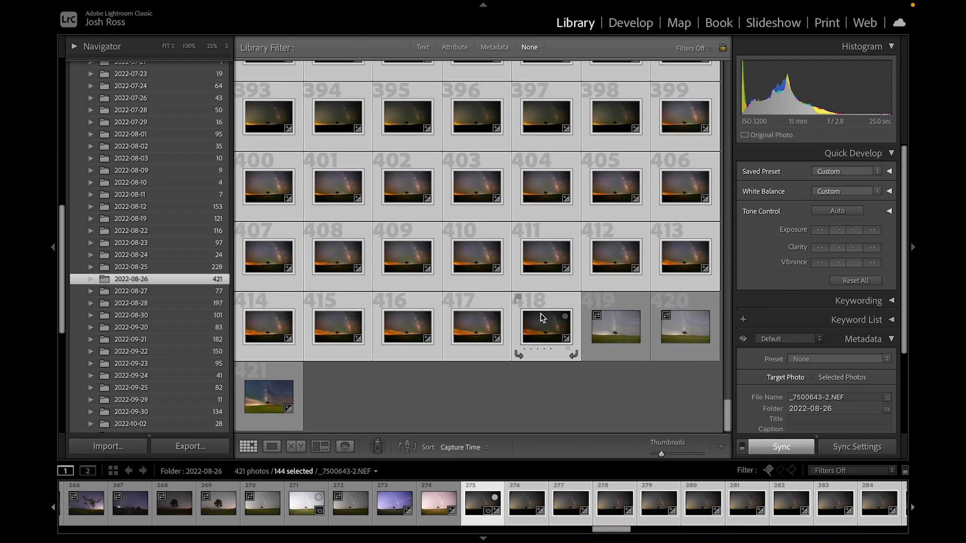
Export the selected frames as JPEG at quality 100.
right_click(476, 249)
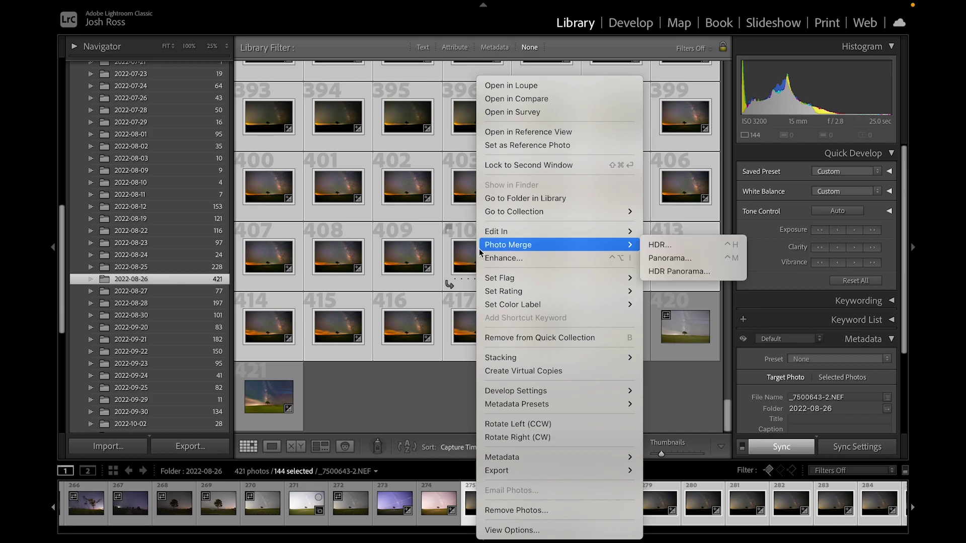
click(624, 471)
scroll(515, 336, down, 5)
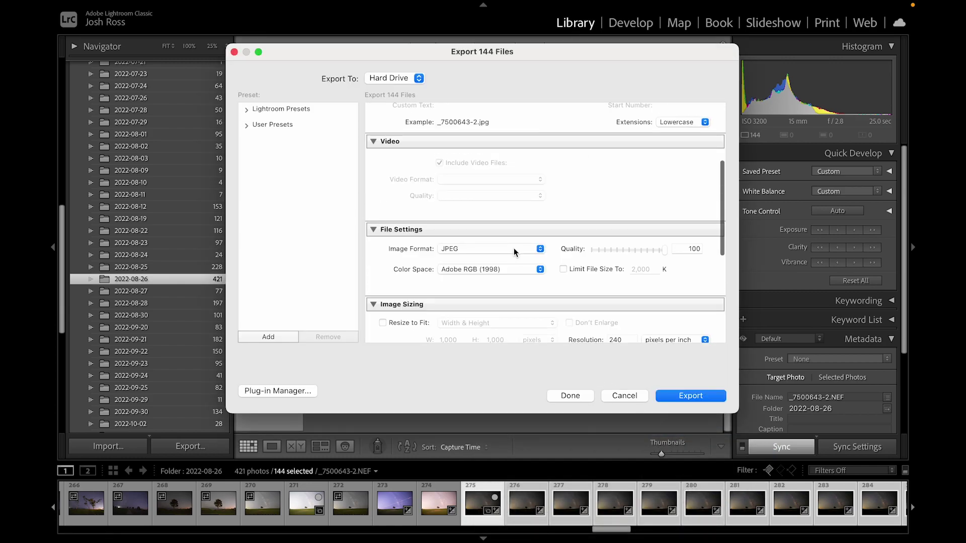
click(514, 250)
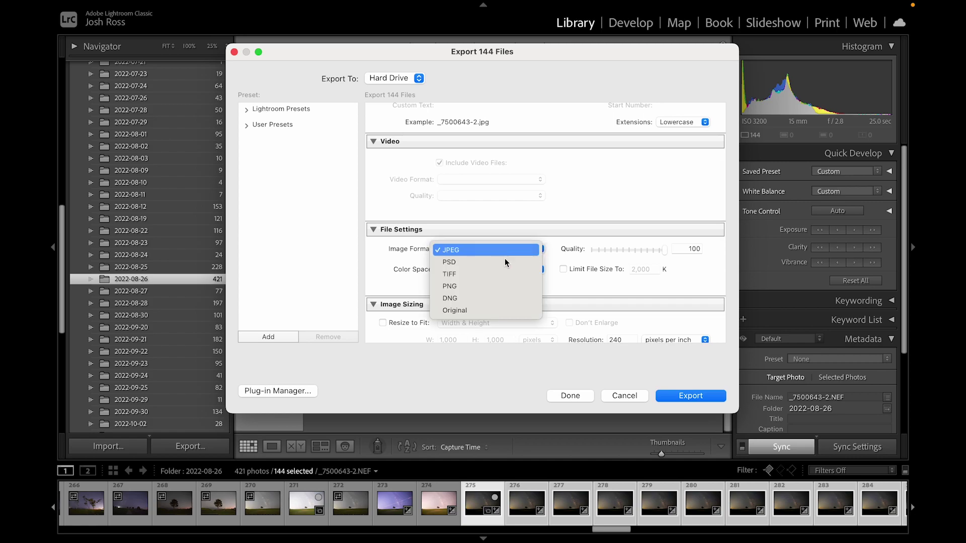
click(582, 215)
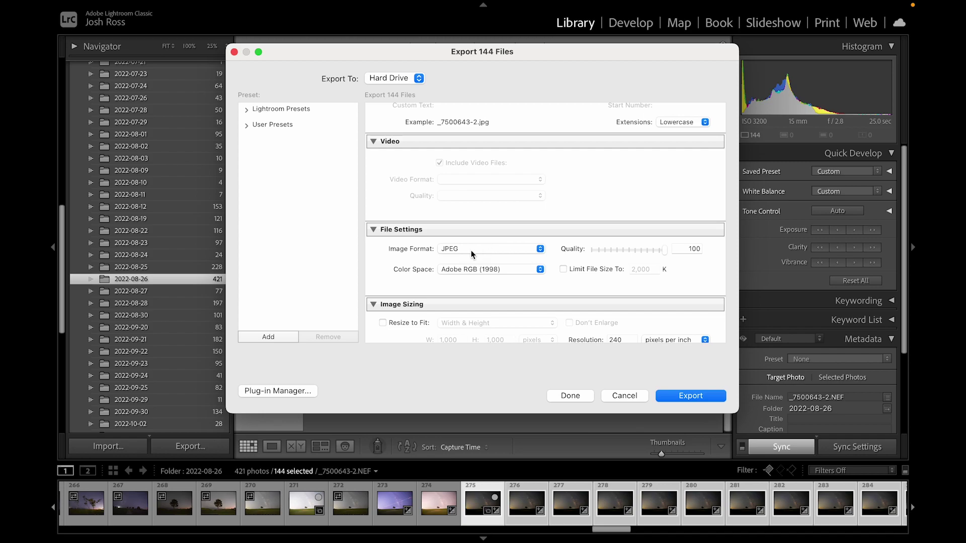
scroll(504, 255, up, 4)
scroll(505, 255, up, 2)
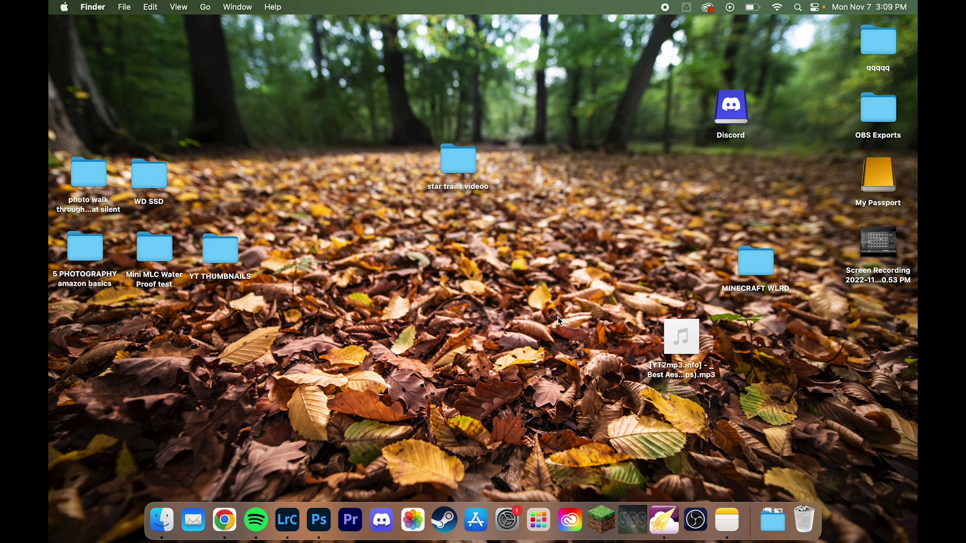
Open star trails videoo > stack 3 and select all its exported JPEG frames.
double_click(465, 160)
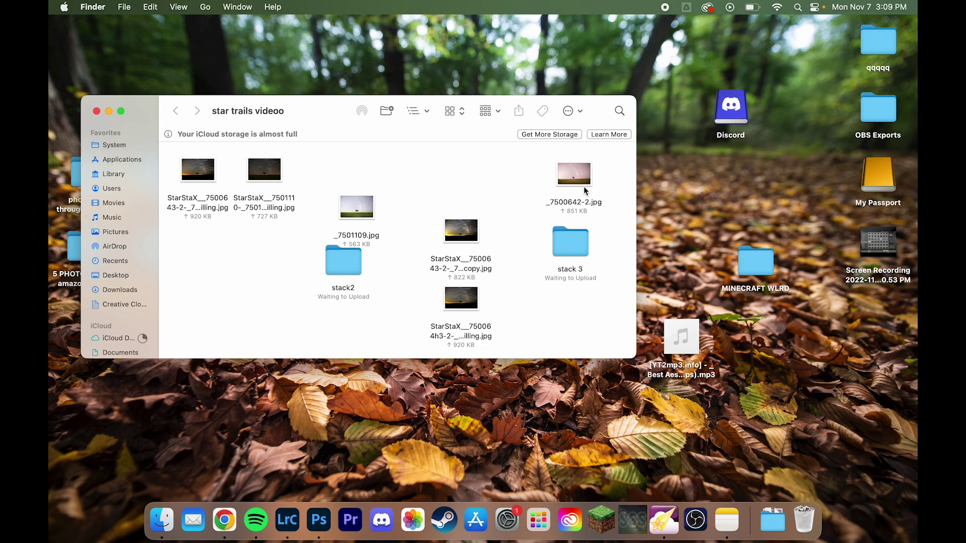
double_click(569, 250)
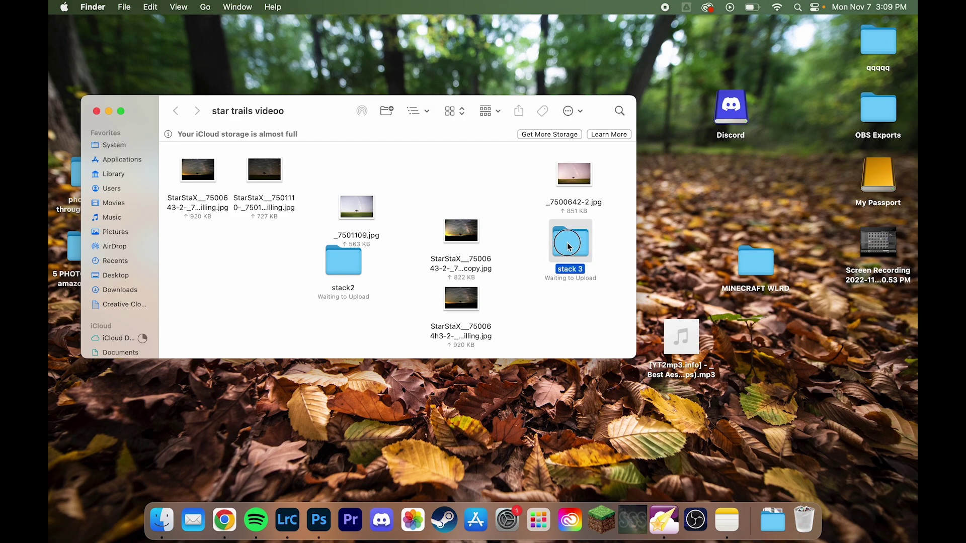
scroll(301, 272, down, 3)
scroll(294, 271, up, 10)
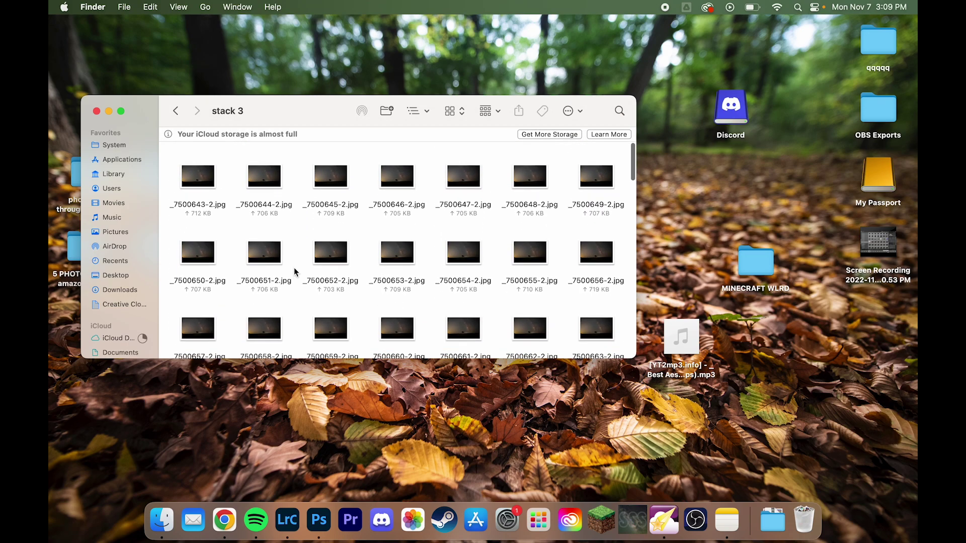
key(super+a)
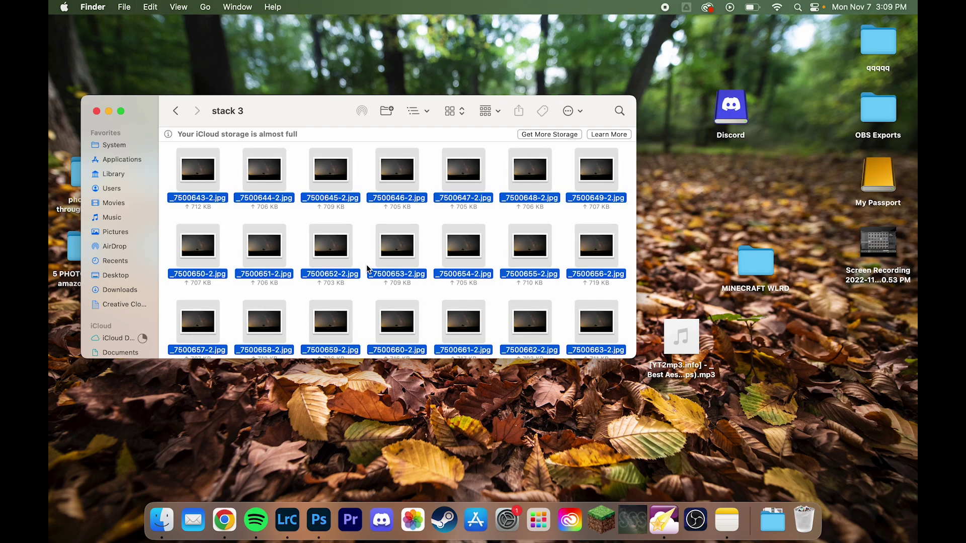
click(674, 523)
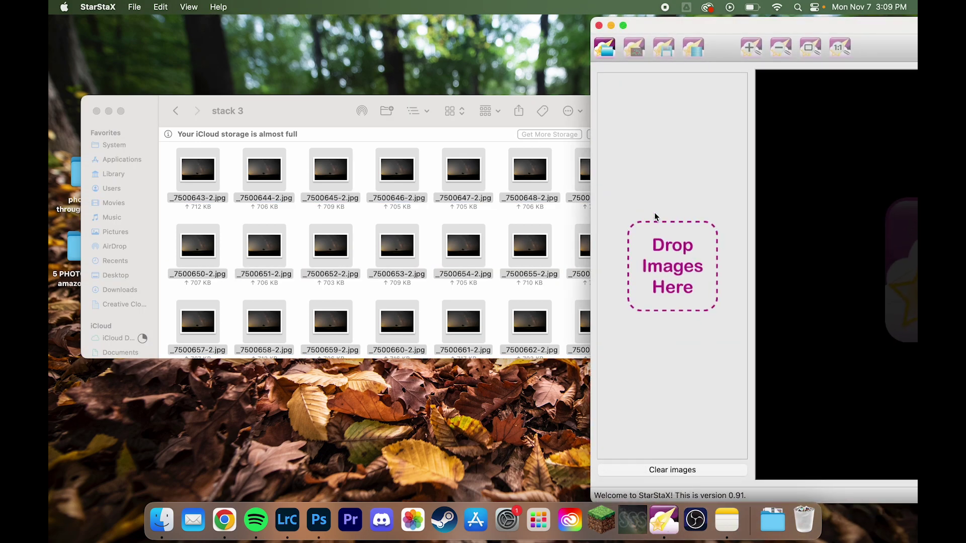
Load the stack 3 frames, keep Gap Filling blending, and enable Comet Mode toward Long Trails.
drag(398, 245, 654, 217)
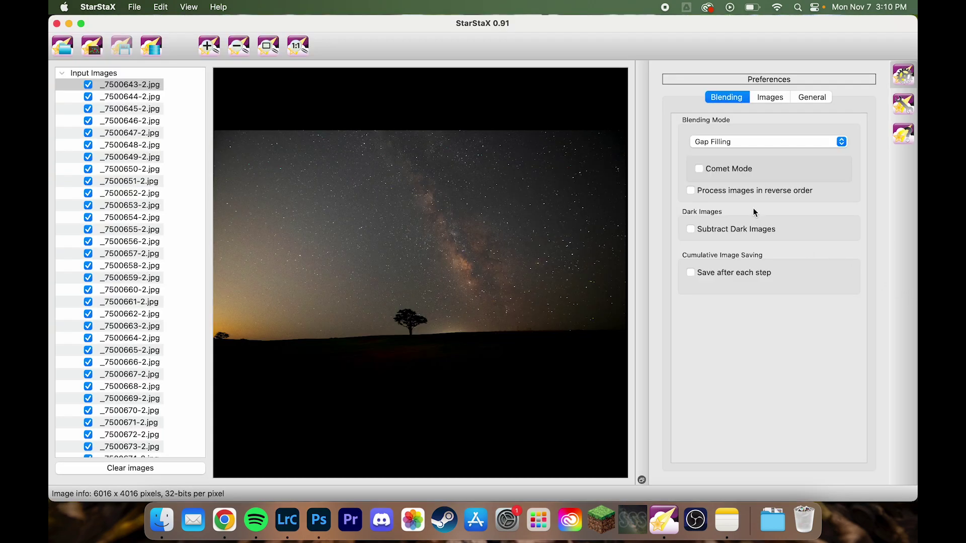
click(737, 141)
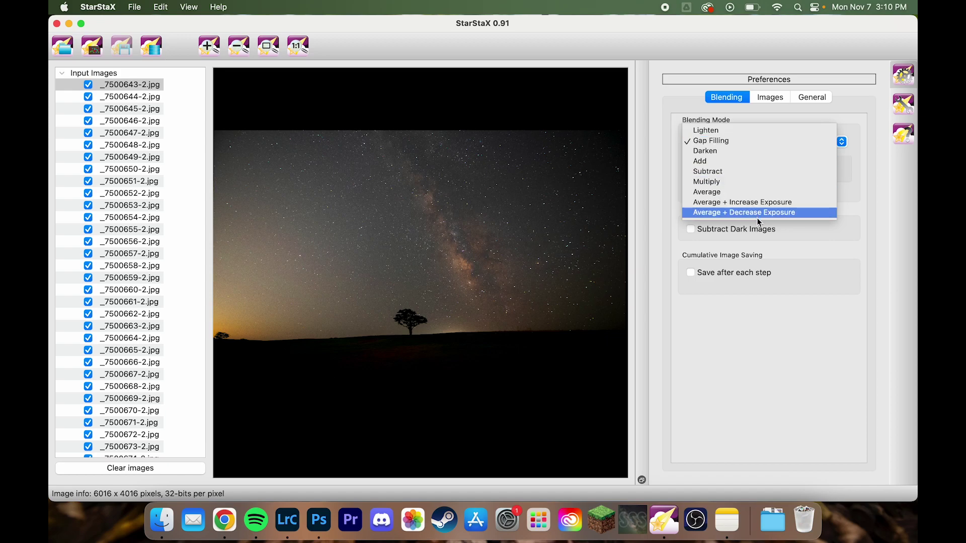
click(738, 143)
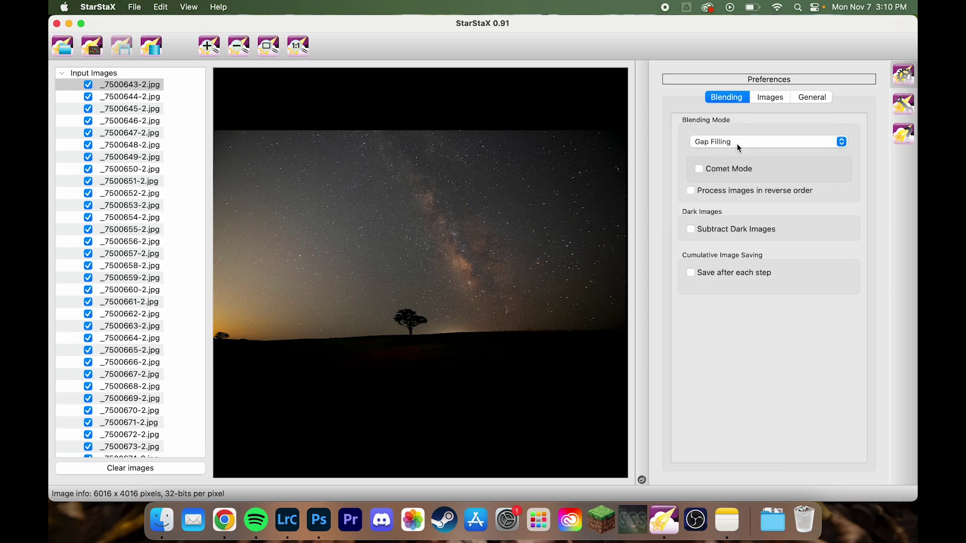
click(699, 170)
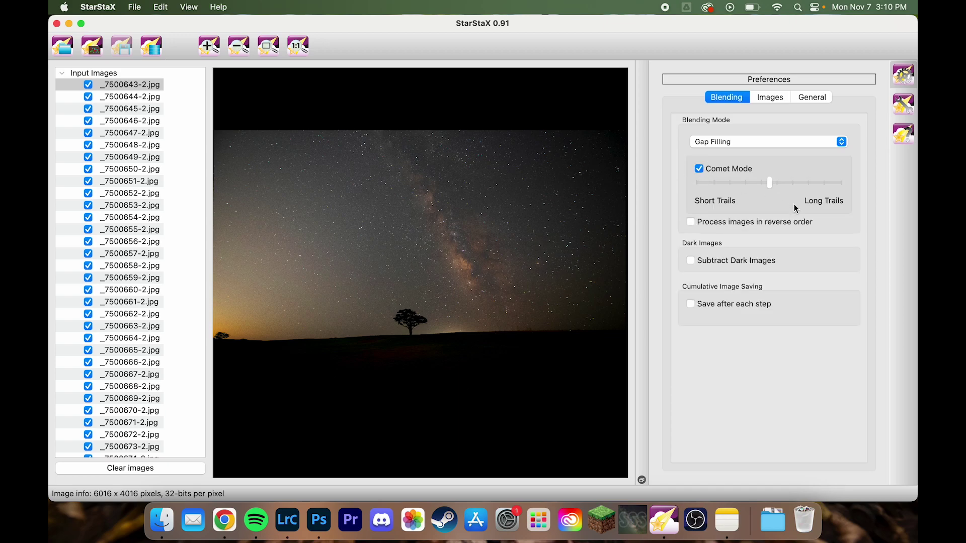
click(778, 182)
drag(778, 183, 818, 179)
Stack the loaded frames into a star-trail image and move the gap-filling threshold near the high end.
click(151, 50)
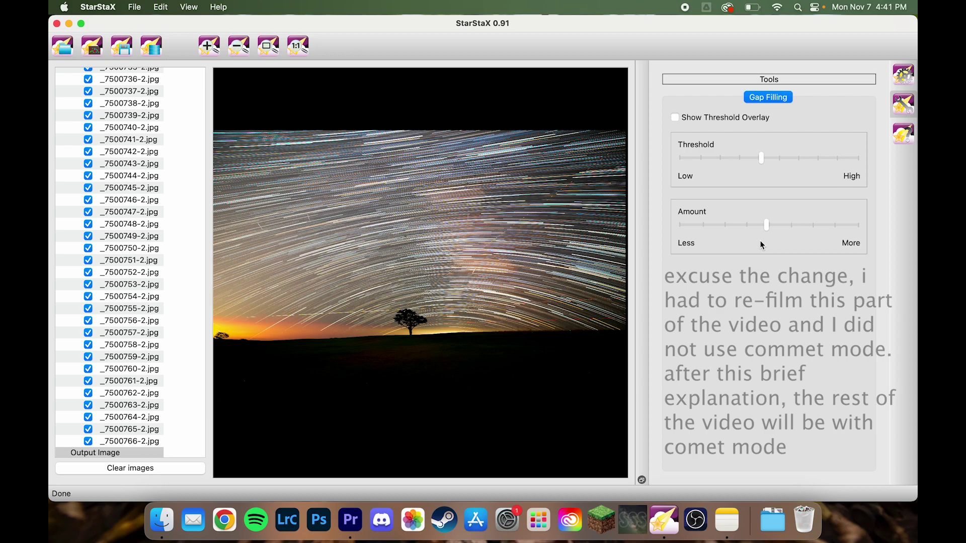
drag(762, 160, 816, 159)
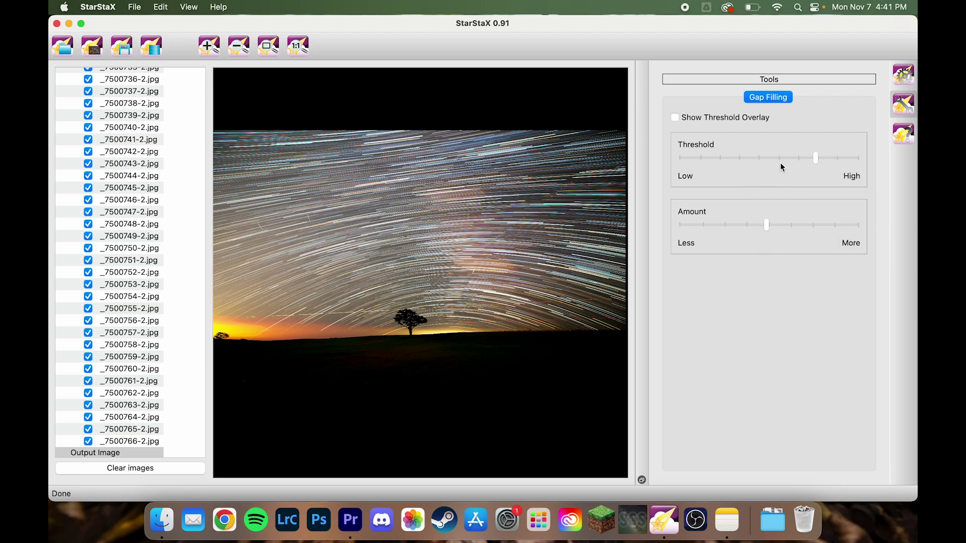
Lower the gap-filling threshold and push the Amount slider toward More.
drag(815, 159, 708, 157)
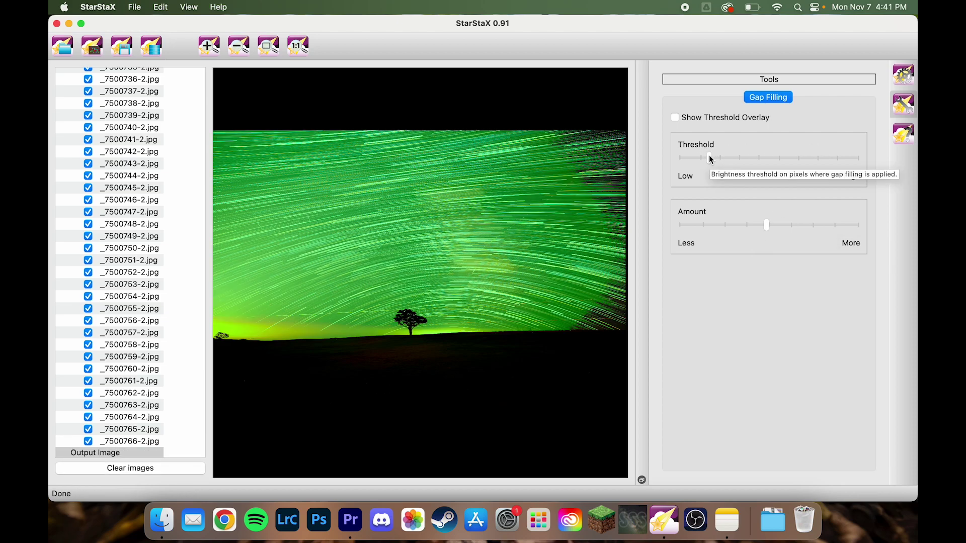
drag(766, 225, 808, 224)
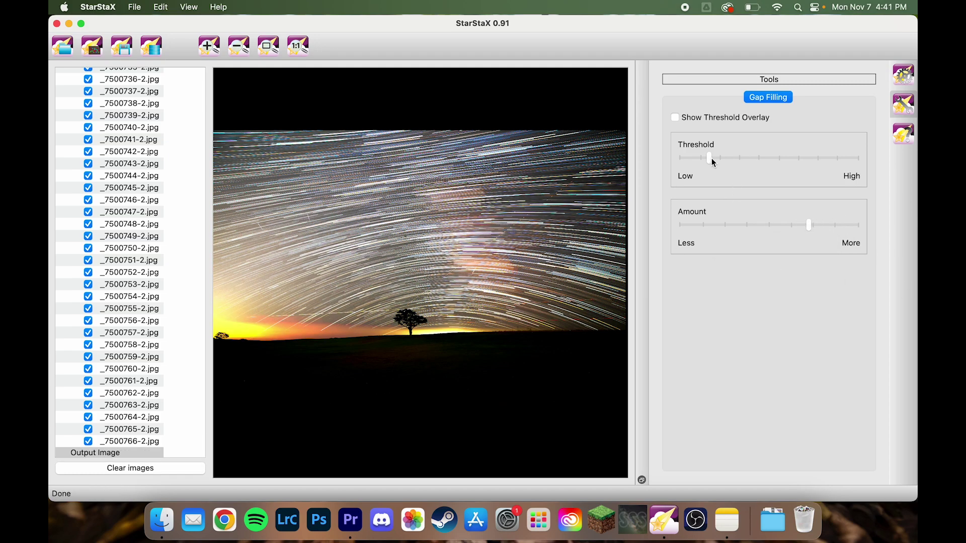
drag(712, 160, 725, 161)
click(810, 224)
drag(720, 158, 696, 159)
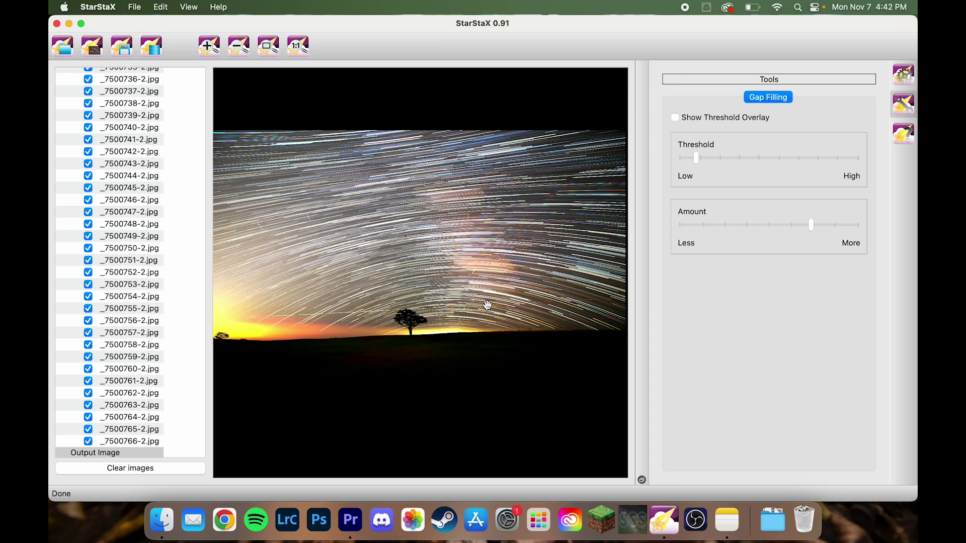
click(697, 158)
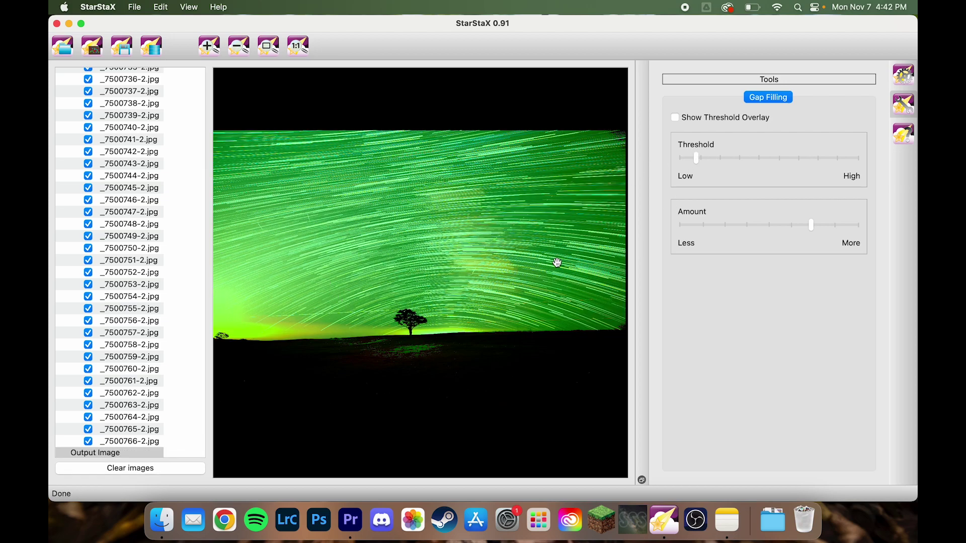
Sweep the gap-filling threshold across its range and settle it around the middle.
drag(695, 159, 682, 159)
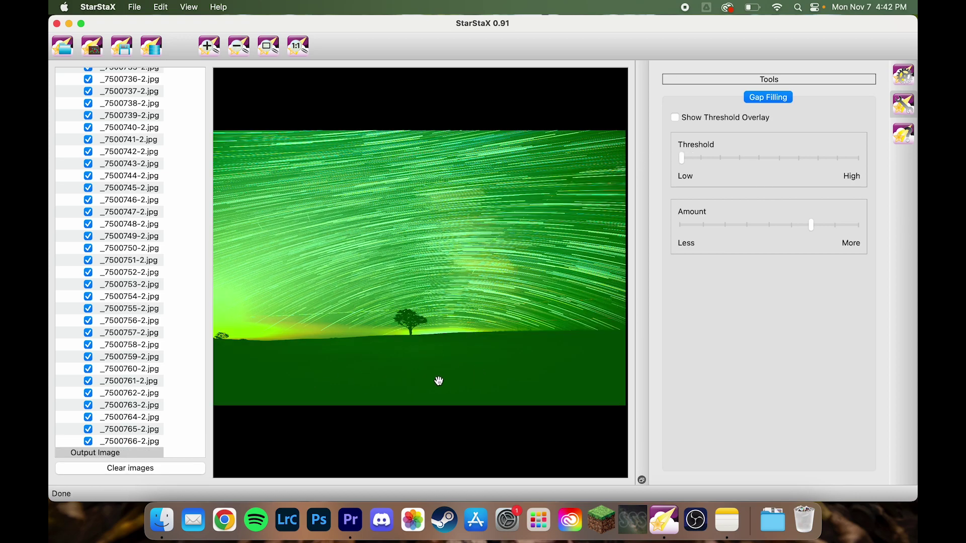
drag(680, 162, 835, 160)
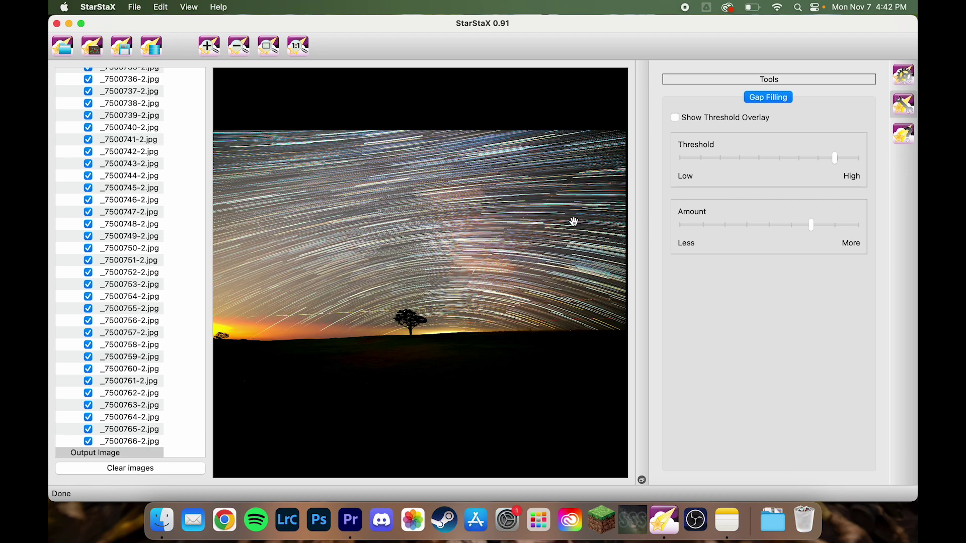
drag(836, 160, 746, 160)
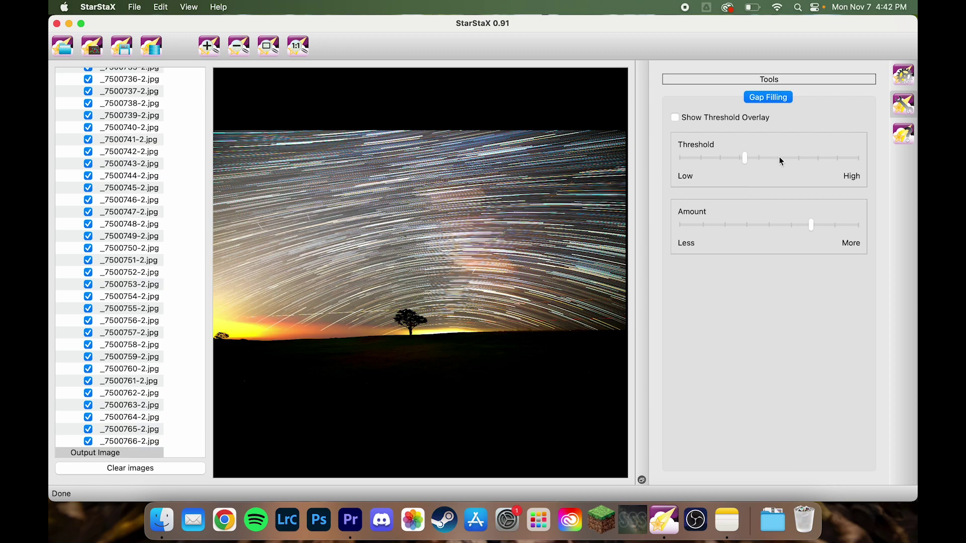
drag(746, 158, 770, 158)
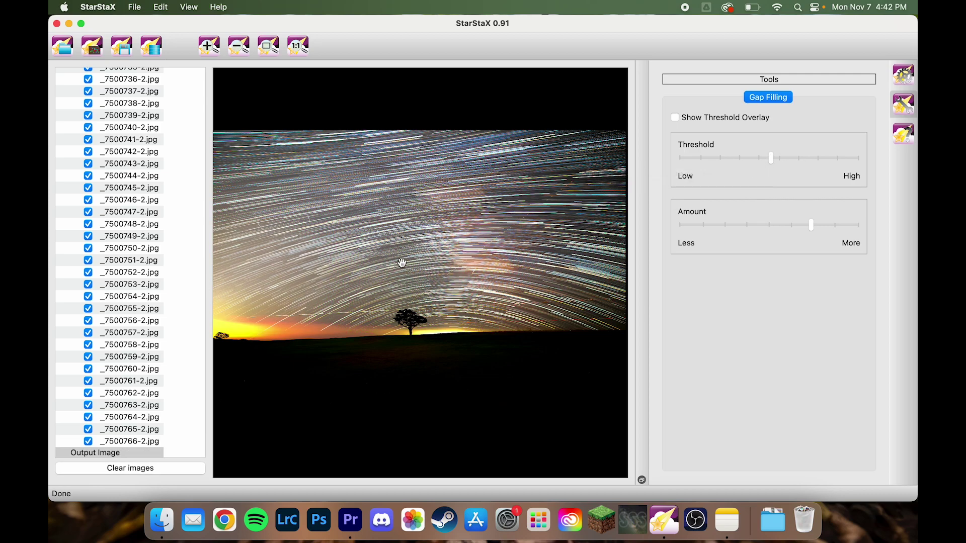
drag(771, 157, 821, 157)
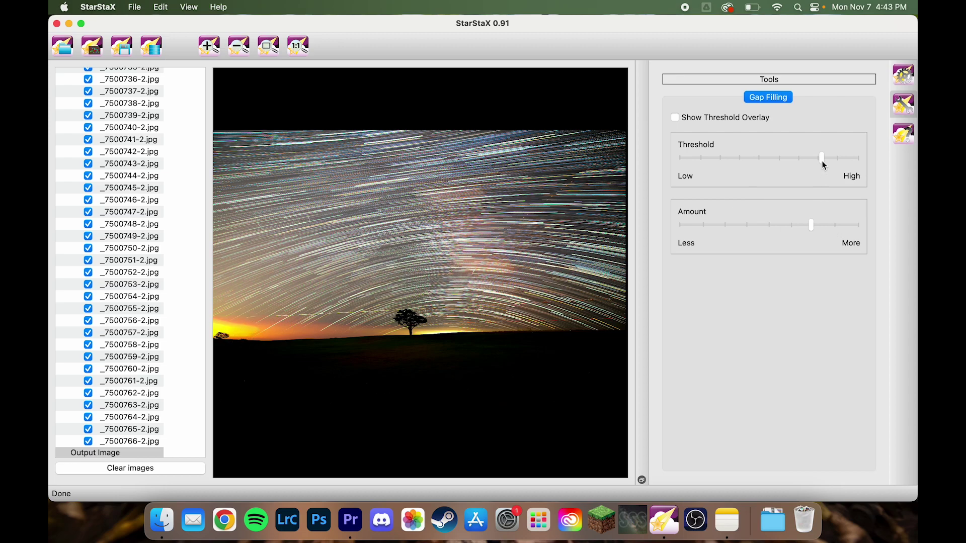
drag(822, 161, 842, 160)
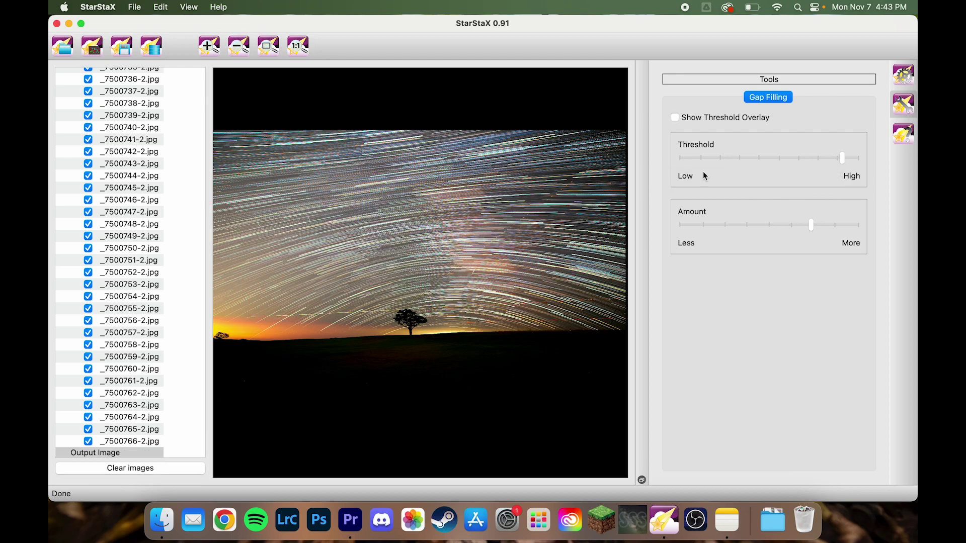
mouse_move(842, 159)
mouse_down()
mouse_move(833, 157)
mouse_move(844, 163)
mouse_up()
drag(845, 154, 776, 157)
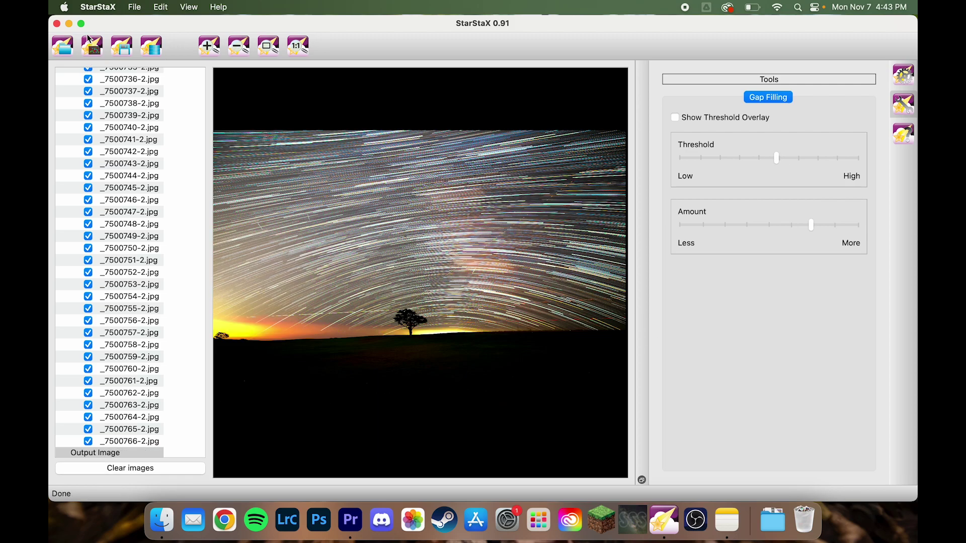
click(68, 24)
Inspect the saved star-trail image w.jpg up close in Preview, then return to StarStaX.
double_click(168, 146)
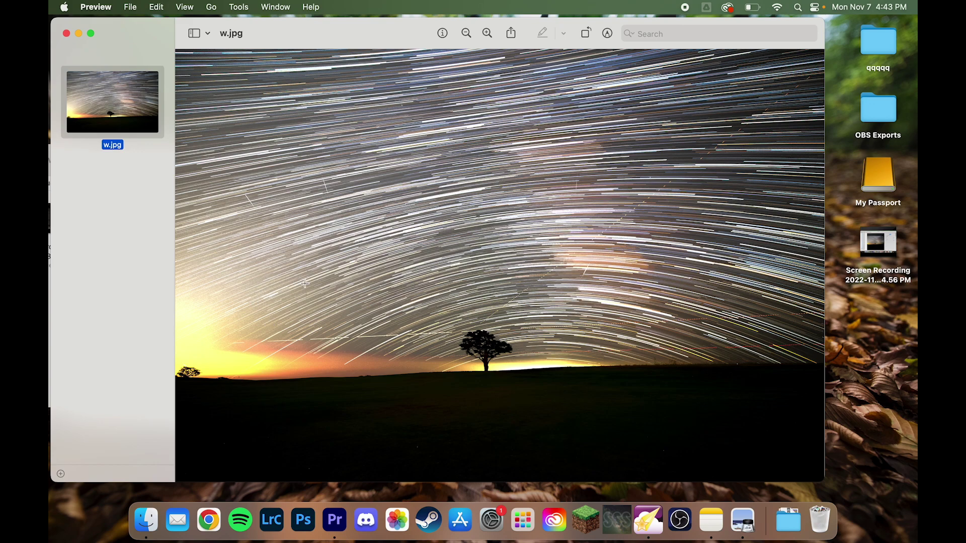
scroll(301, 282, up, 5)
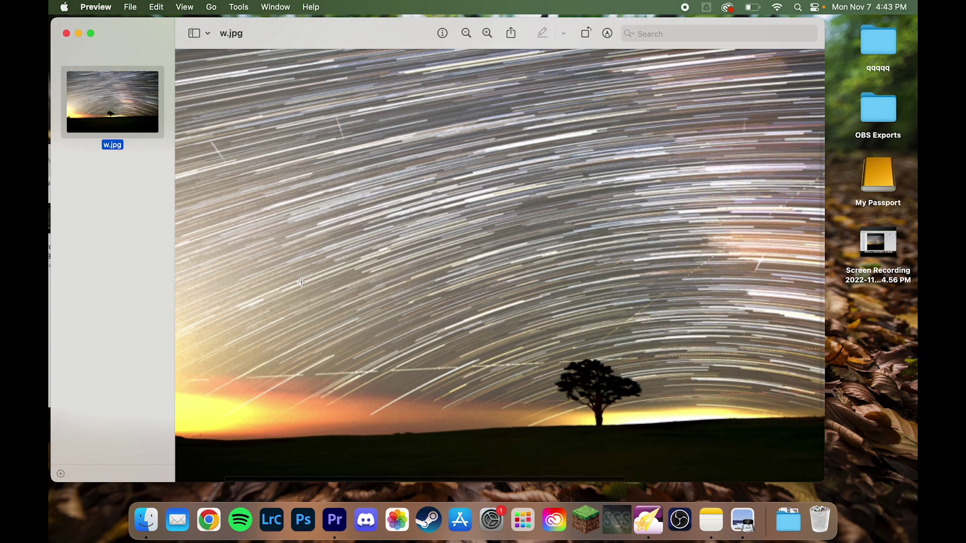
scroll(252, 318, left, 3)
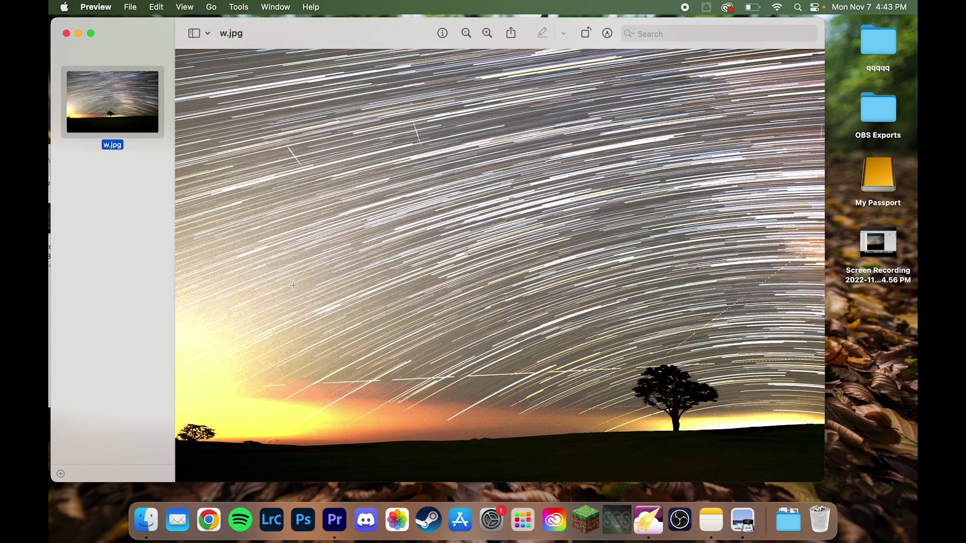
scroll(293, 285, down, 3)
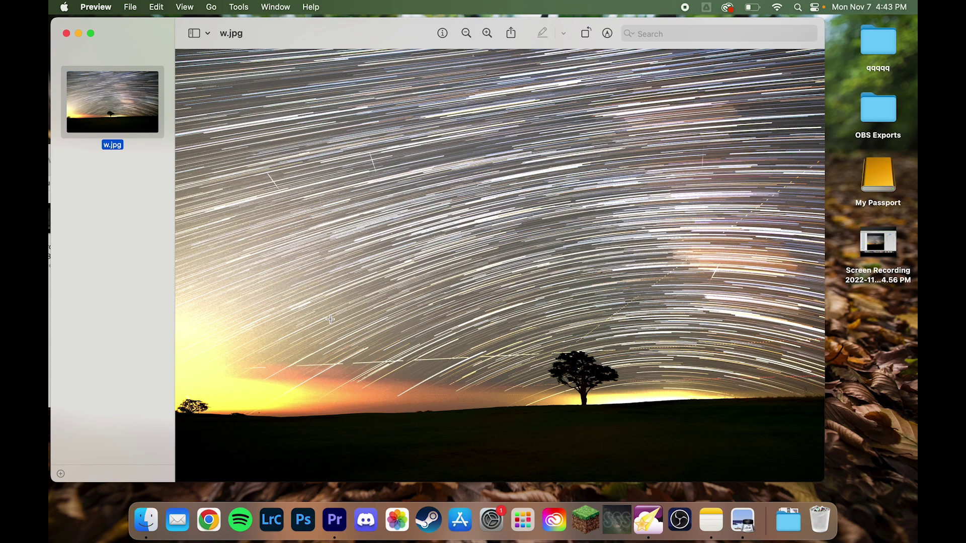
key(super+Tab)
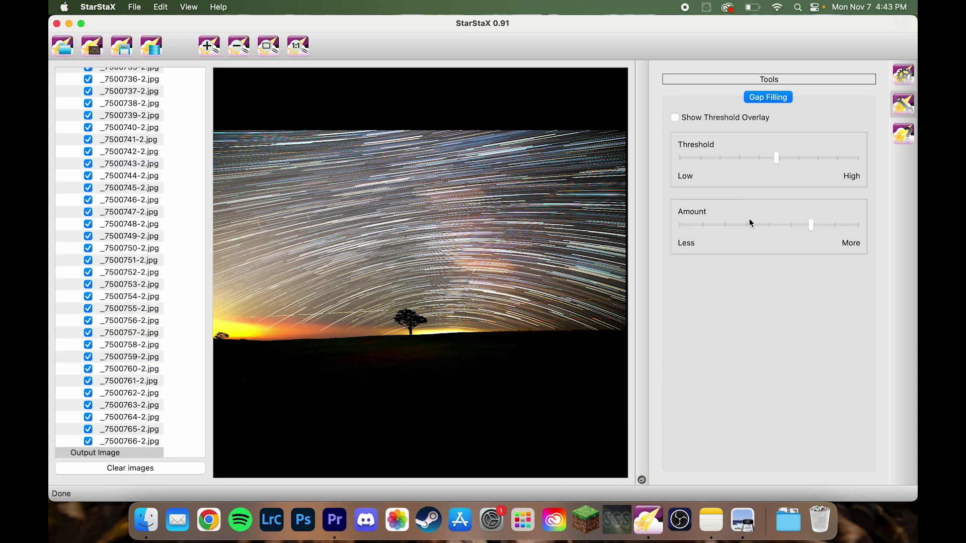
Set the StarStaX gap-filling Threshold slider near High and drag the Amount slider further right.
drag(776, 157, 835, 160)
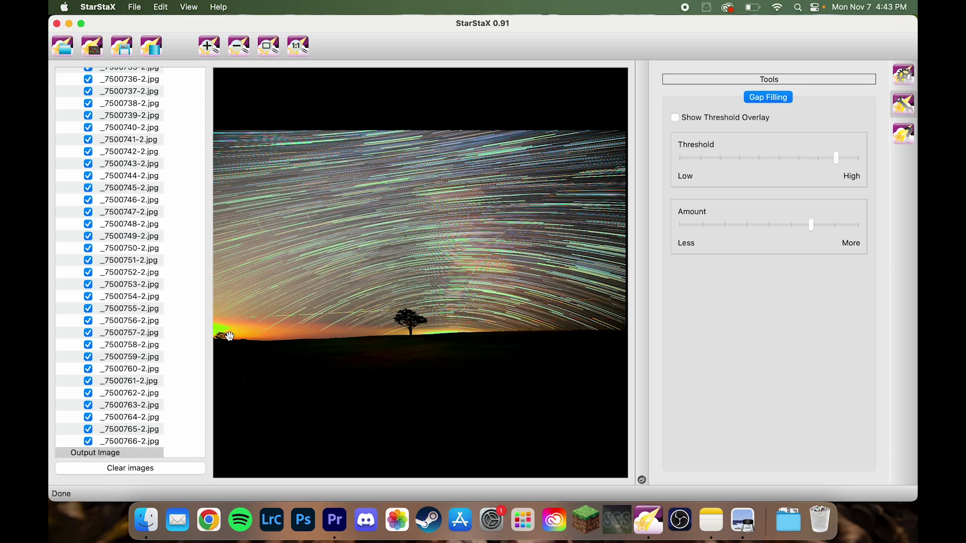
drag(837, 157, 794, 156)
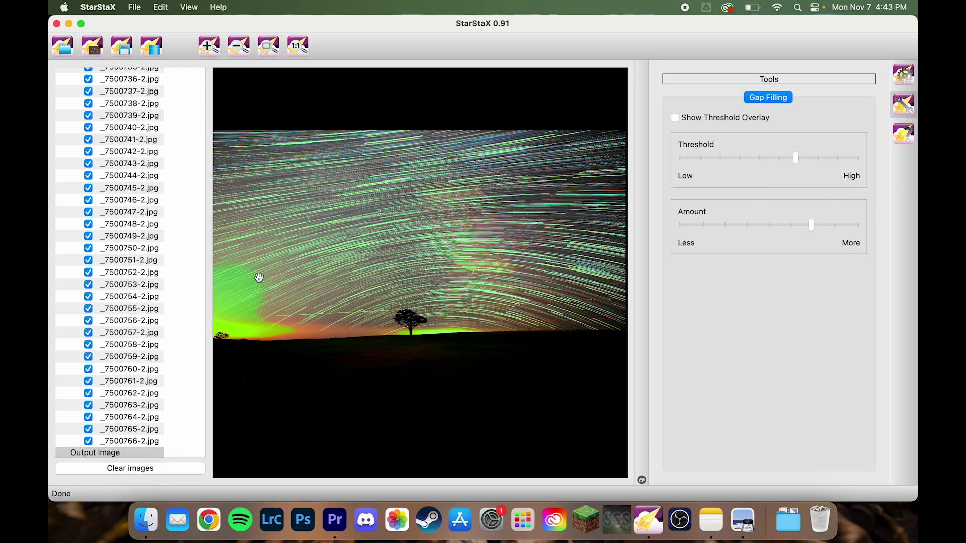
drag(797, 164, 845, 165)
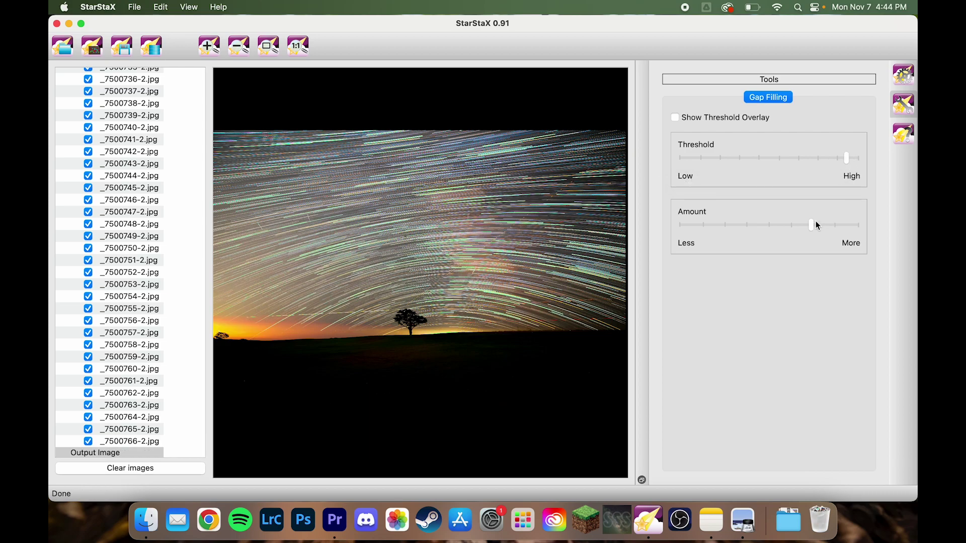
drag(811, 228, 841, 225)
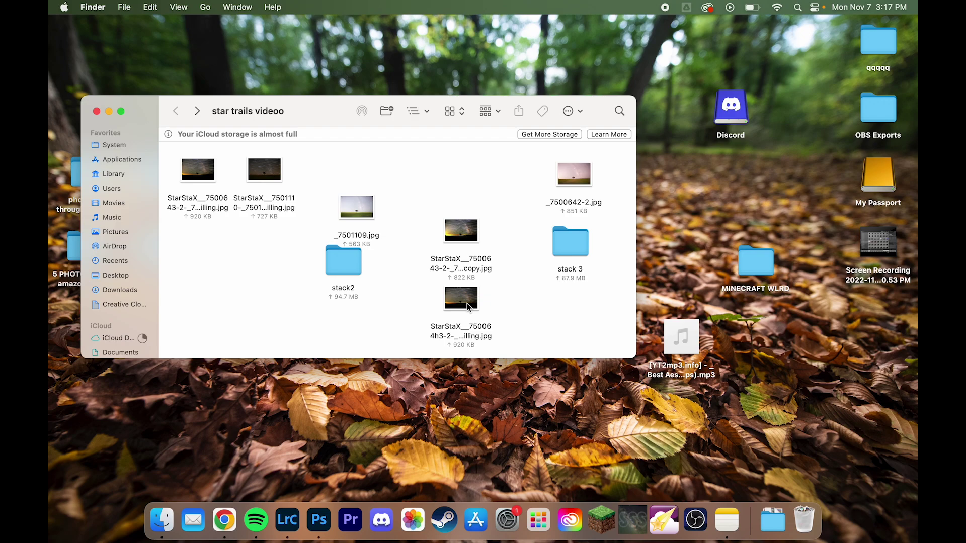
Open the StarStaX gap-filled star-trail result in Adobe Photoshop 2023.
right_click(468, 307)
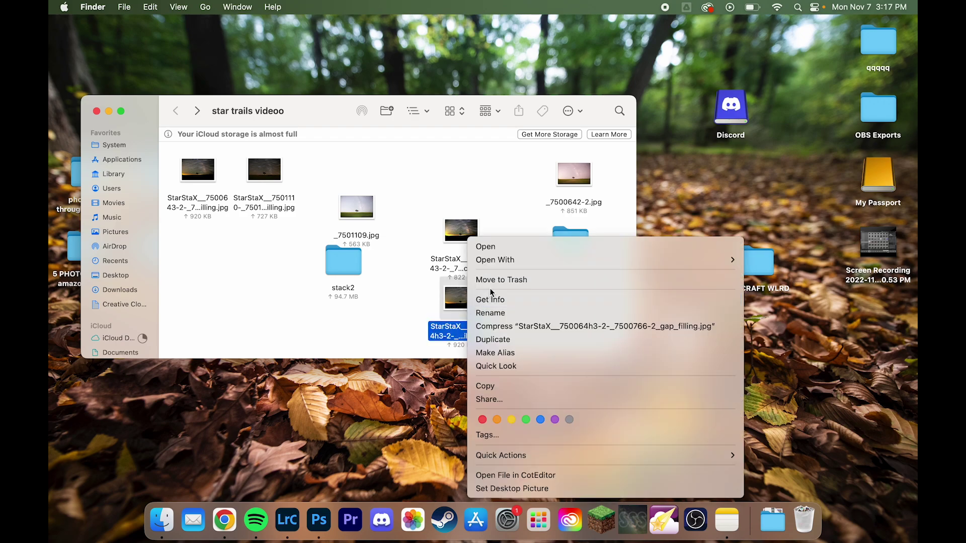
mouse_move(506, 265)
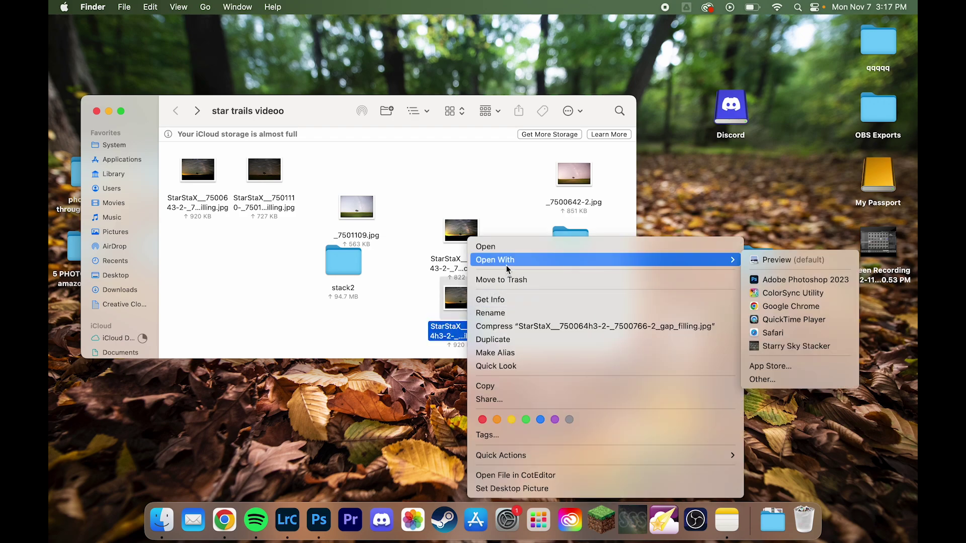
click(803, 280)
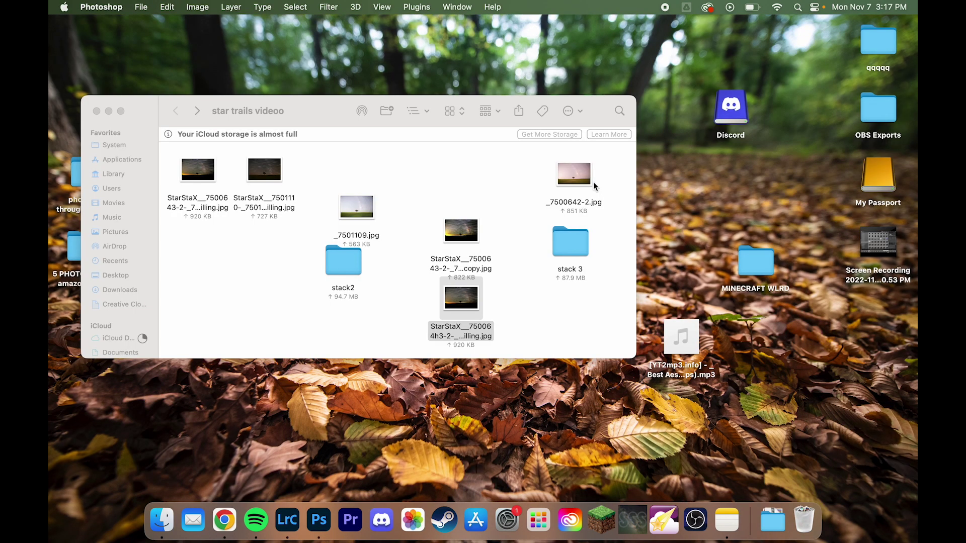
Open the foreground photo _7500642-2.jpg in Adobe Photoshop 2023.
click(569, 167)
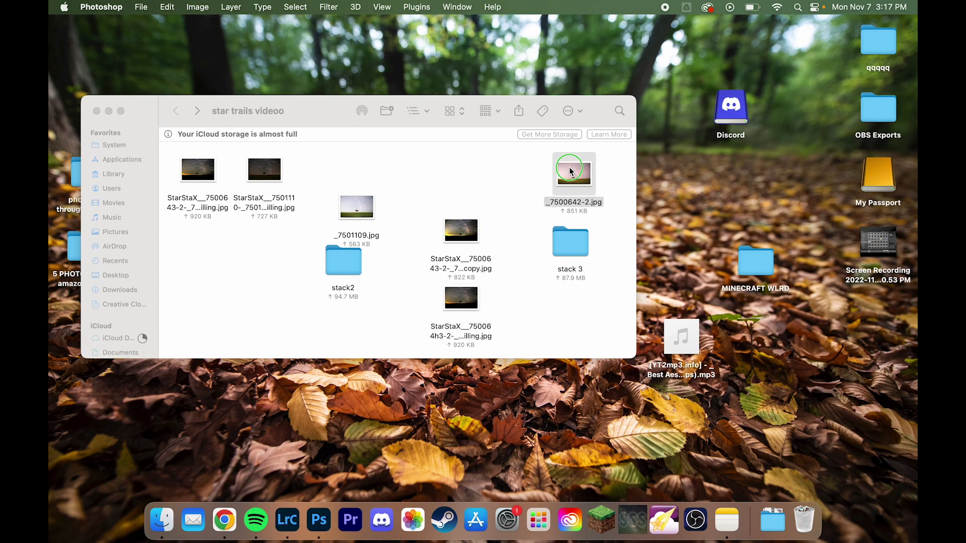
right_click(569, 167)
mouse_move(620, 187)
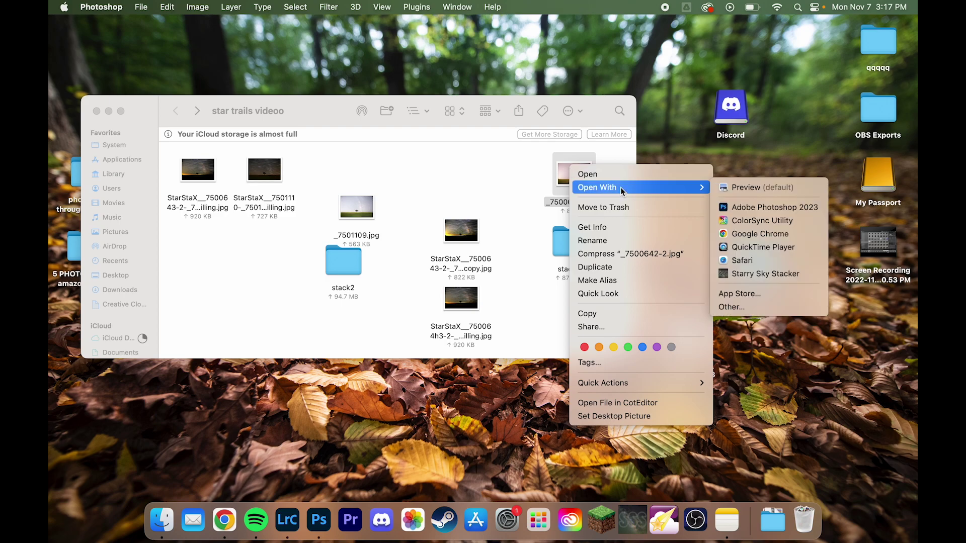
click(755, 207)
Duplicate the foreground photo's Background layer.
right_click(807, 438)
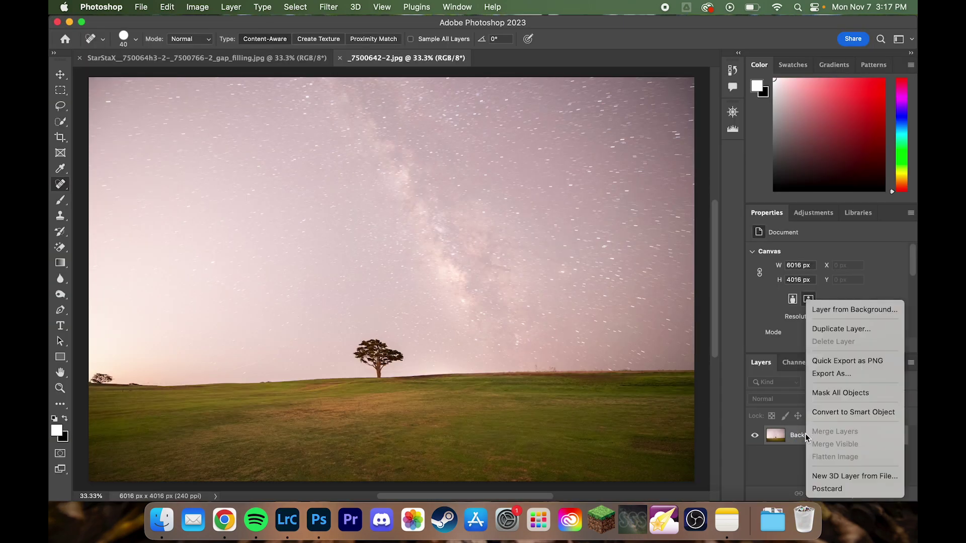
click(849, 330)
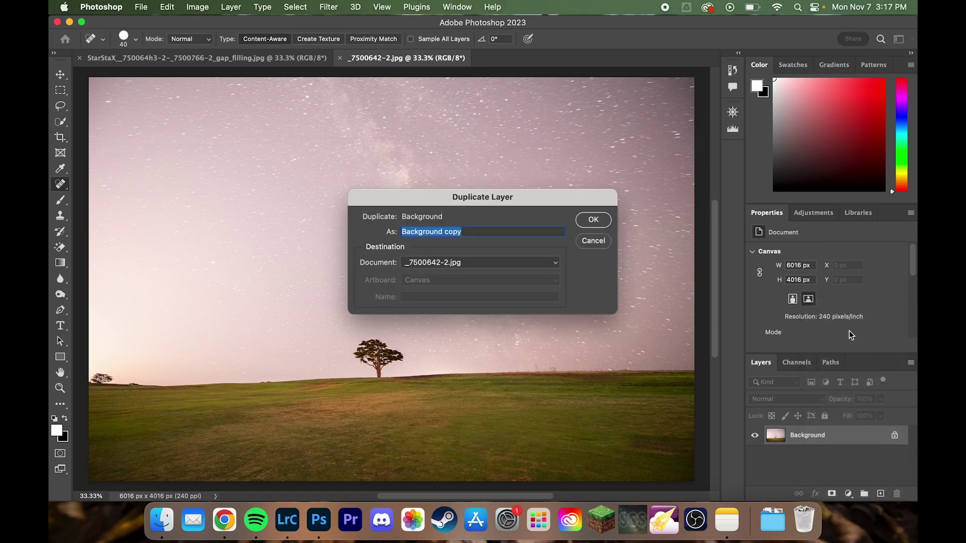
click(592, 220)
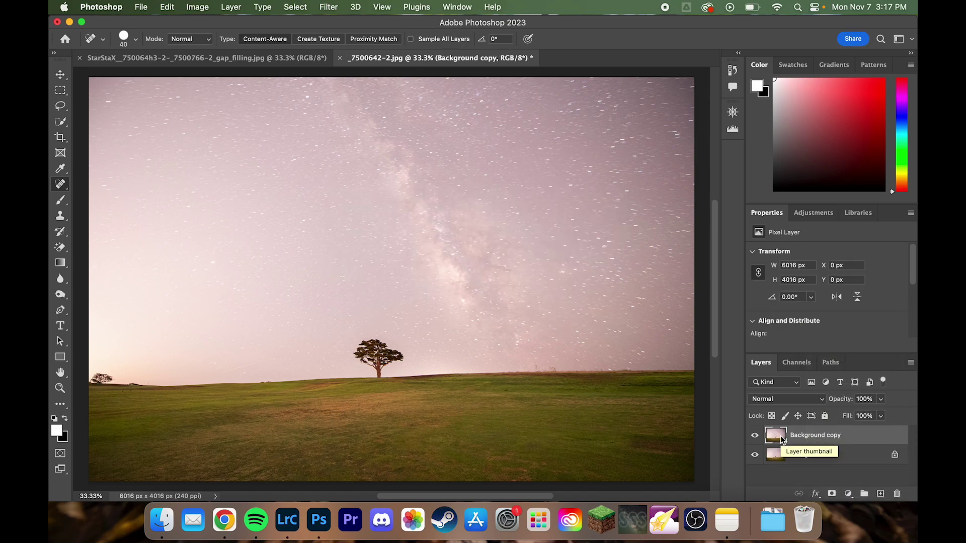
Paste the tree-on-hill photo into the star-trail document as Layer 1.
super+click(780, 439)
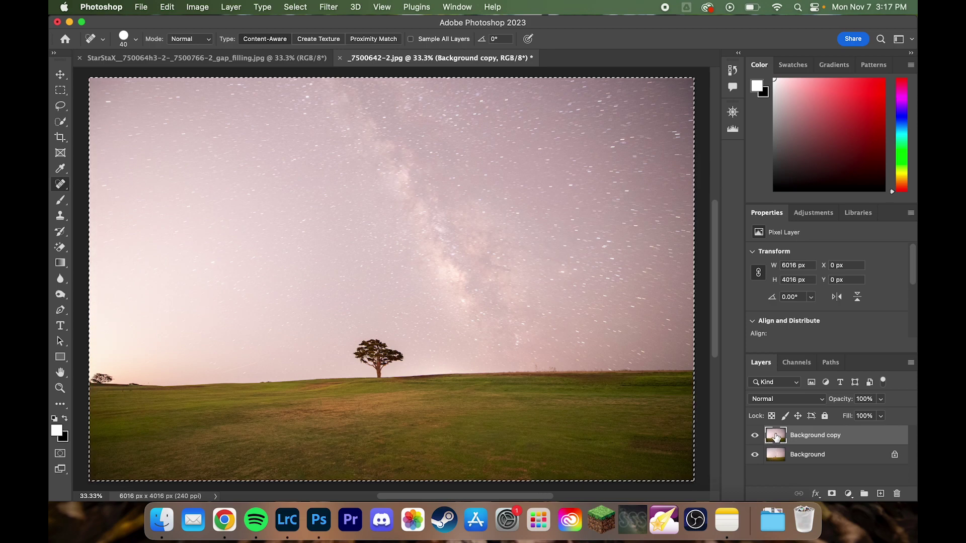
key(v)
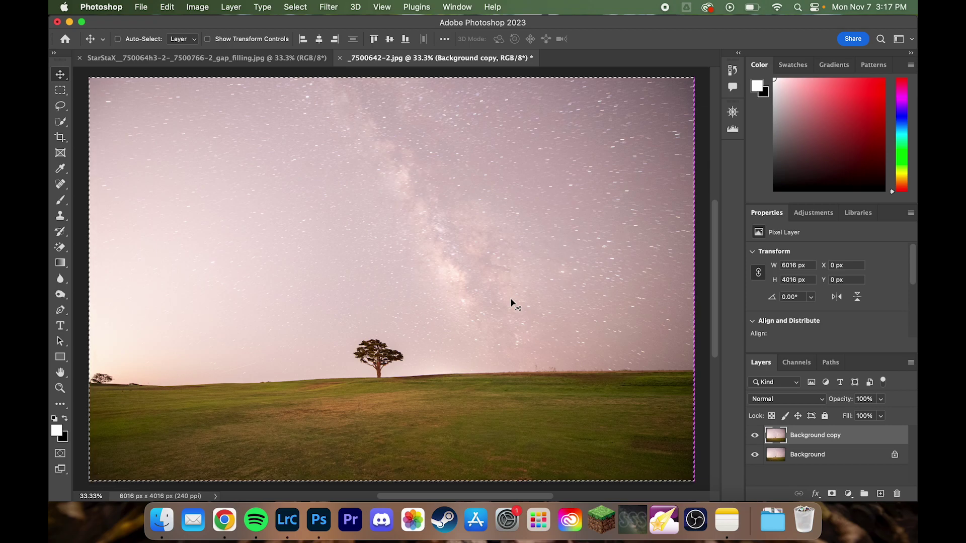
key(ctrl+Tab)
key(cmd+v)
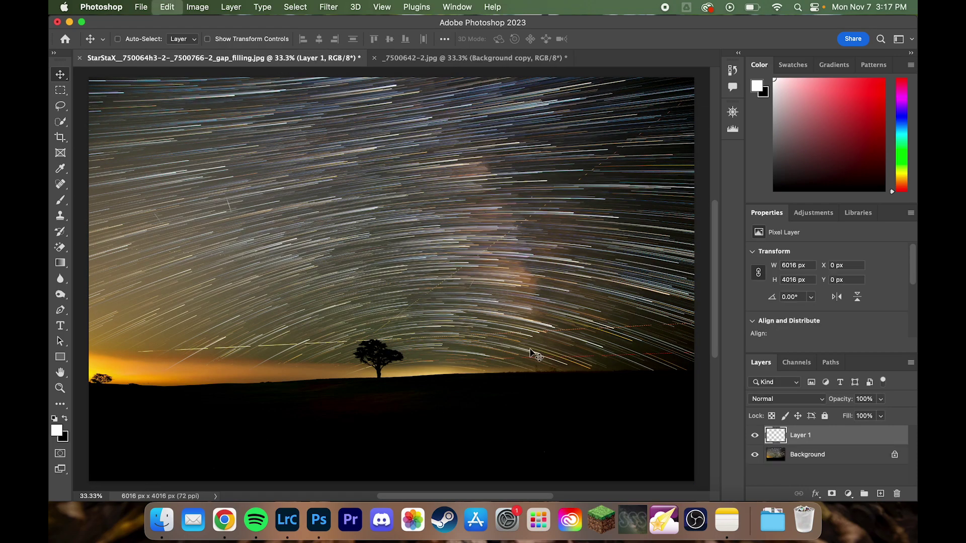
Duplicate the star-trail document's Background layer as Background copy.
click(814, 457)
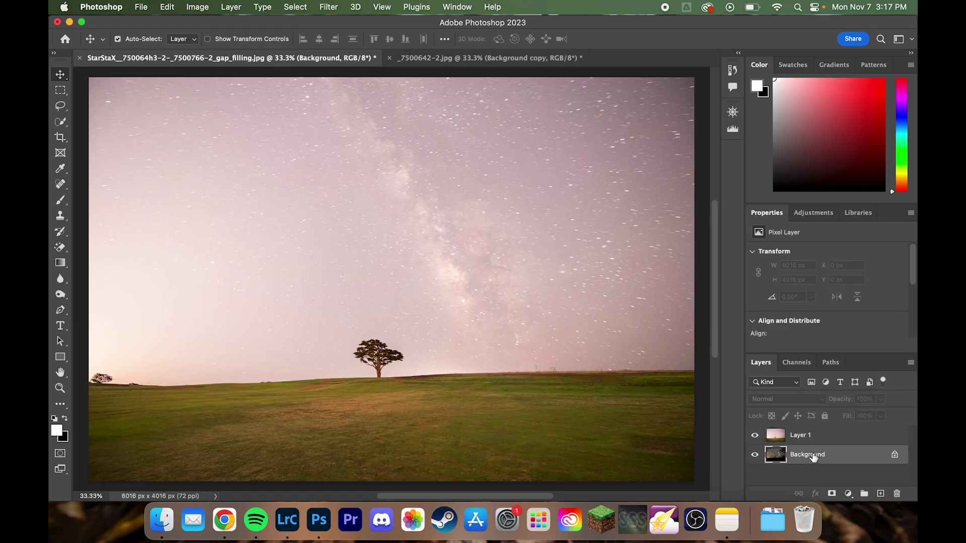
right_click(813, 456)
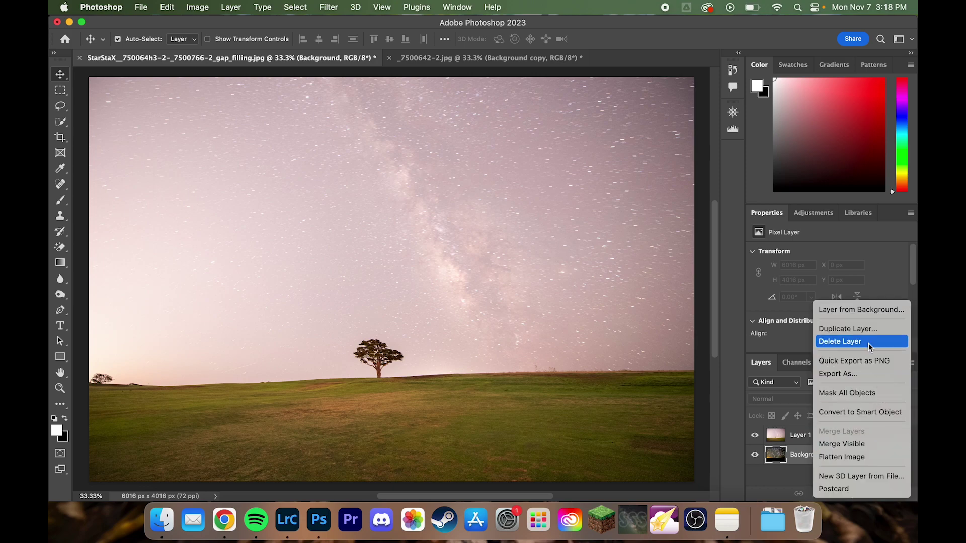
click(874, 332)
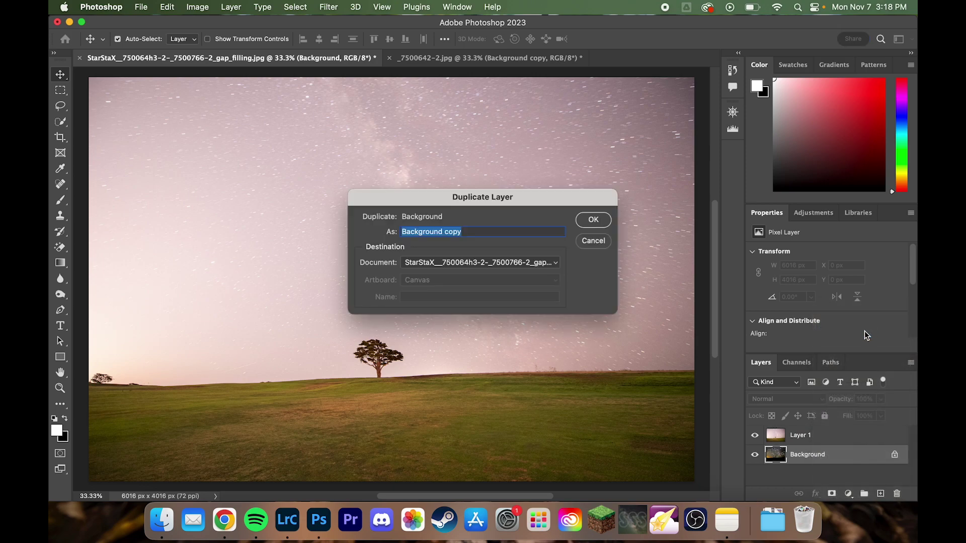
click(599, 224)
click(800, 437)
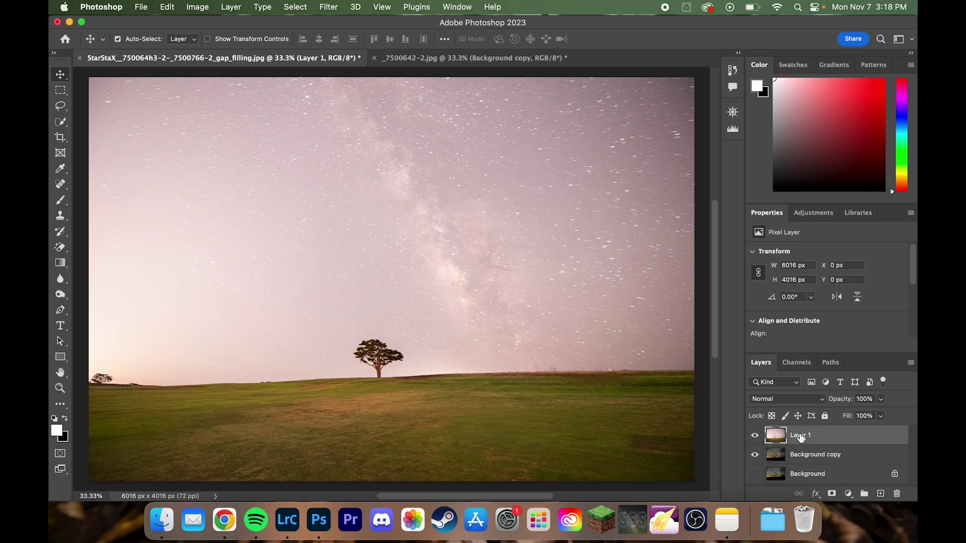
Move Layer 1 below Background copy and apply Edit > Sky Replacement with Fade Edge 50.
drag(800, 436, 801, 462)
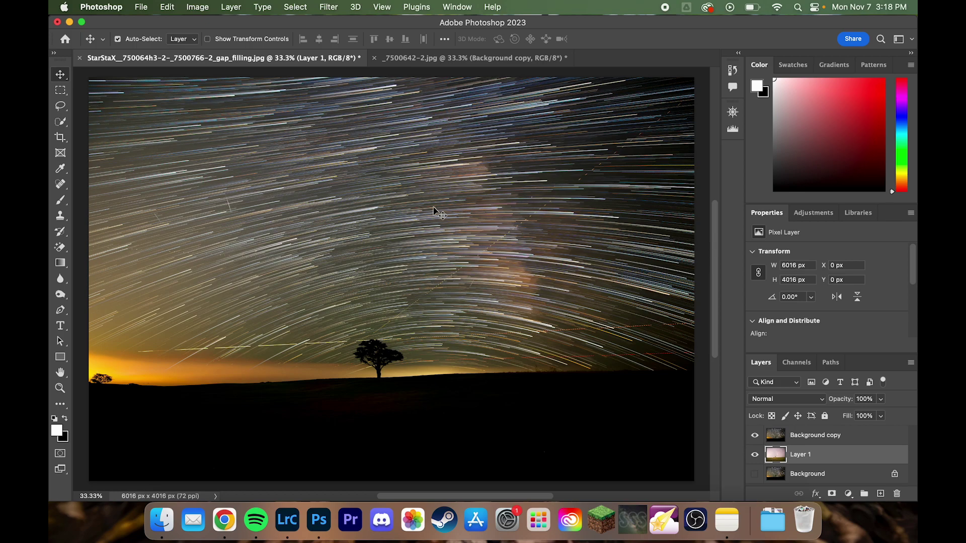
click(167, 7)
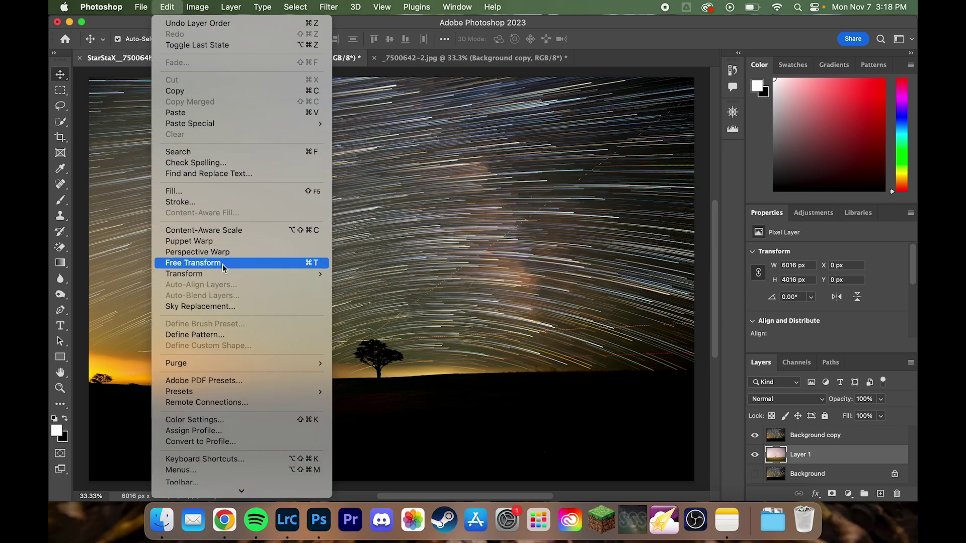
click(220, 307)
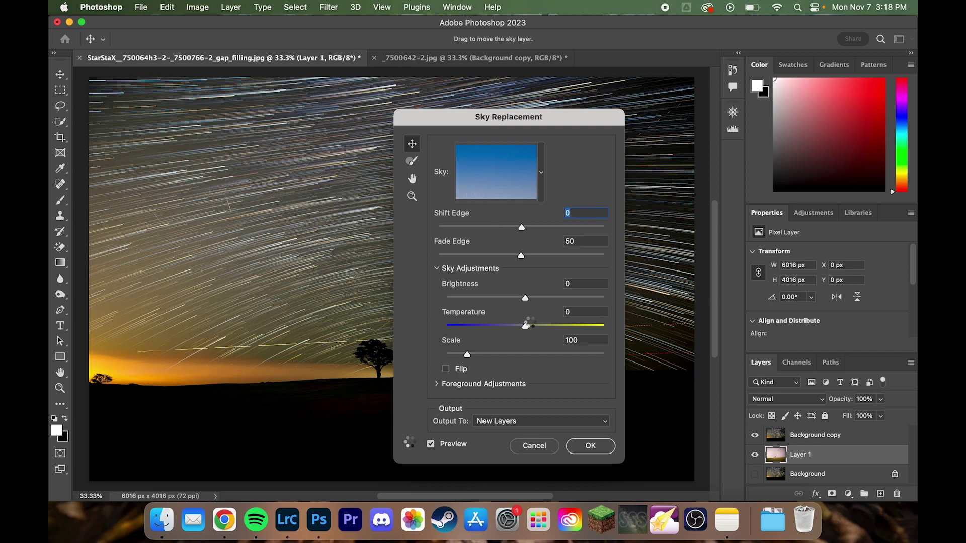
click(591, 447)
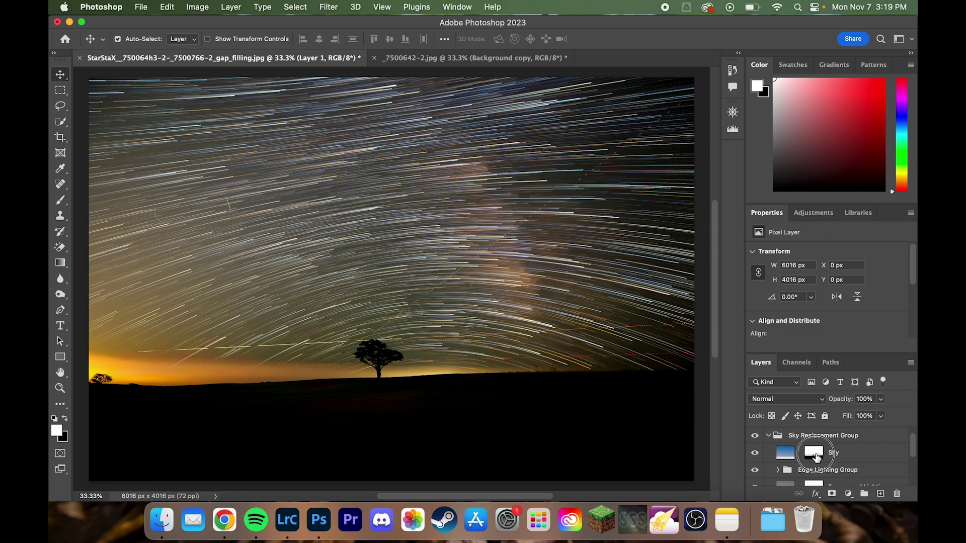
click(815, 456)
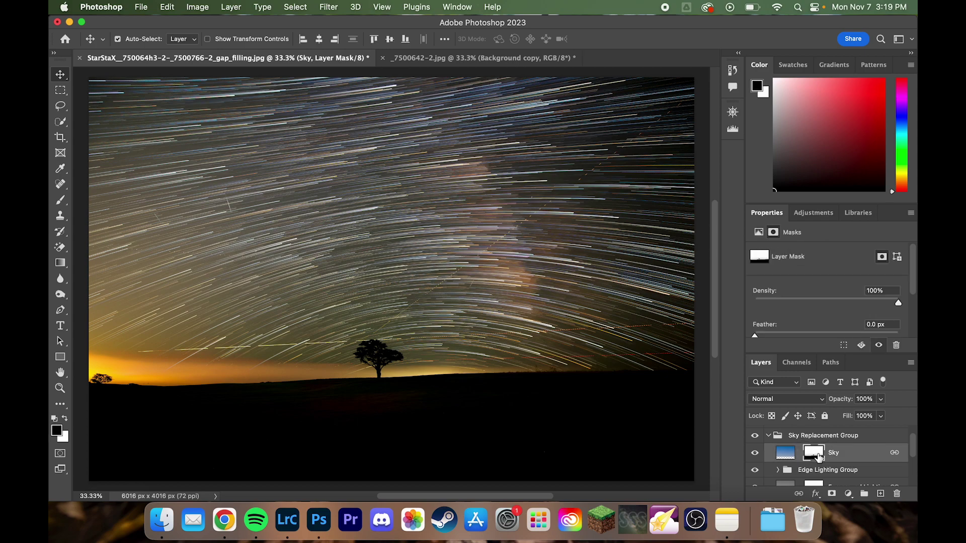
Move the Sky layer's mask onto Background copy and switch off the Sky Replacement Group.
scroll(818, 456, up, 1)
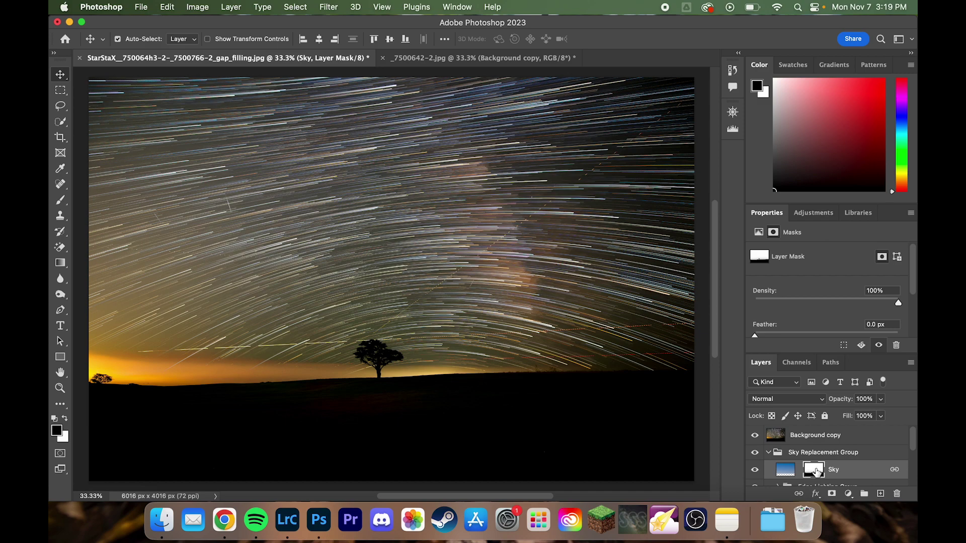
drag(816, 471, 810, 441)
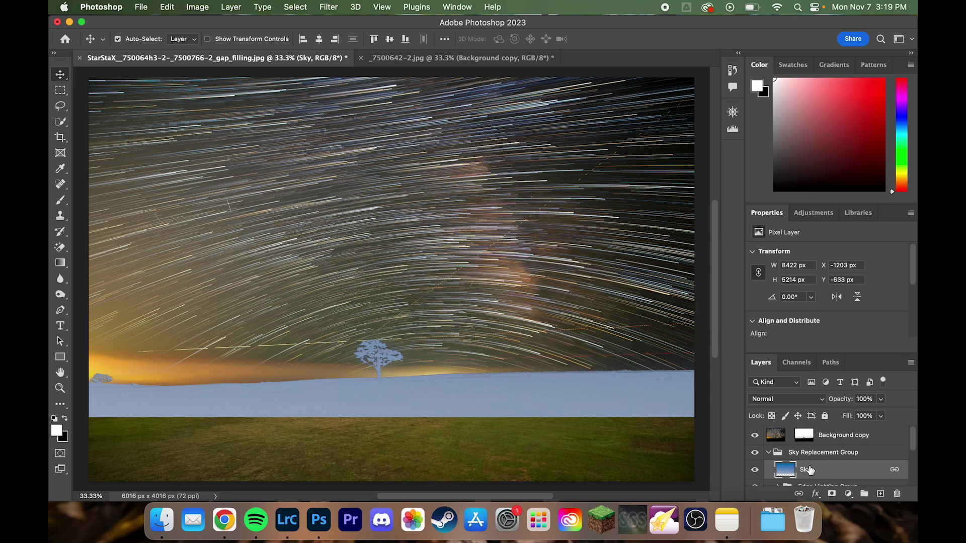
scroll(803, 466, down, 2)
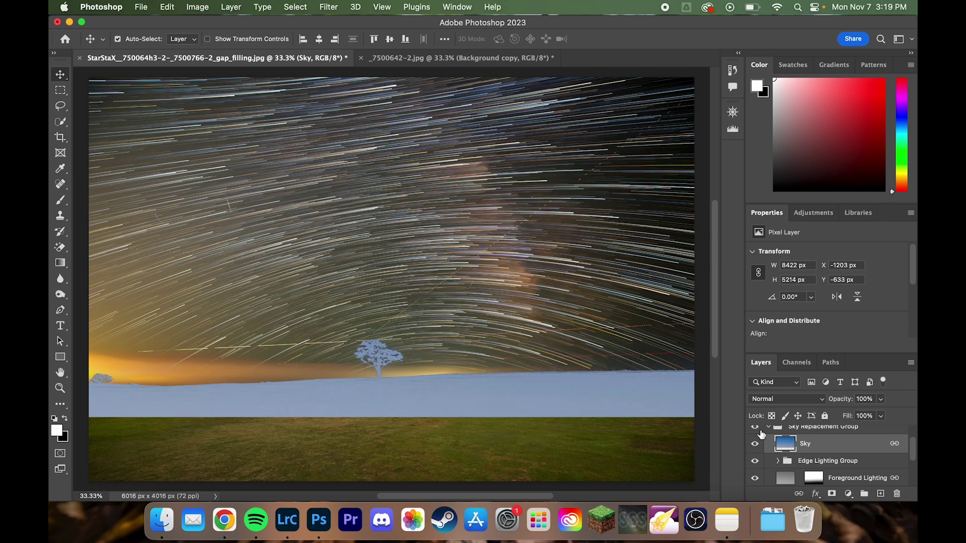
click(755, 427)
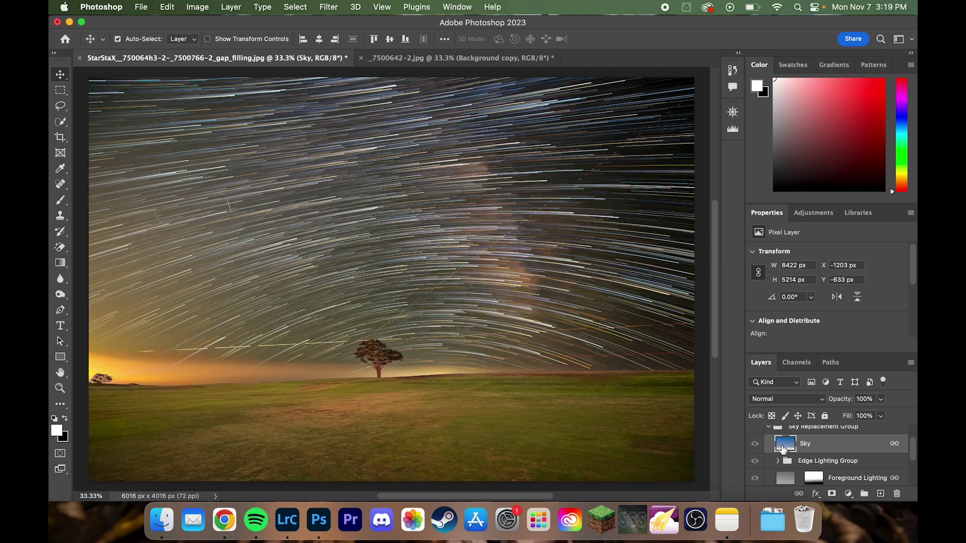
scroll(782, 449, up, 1)
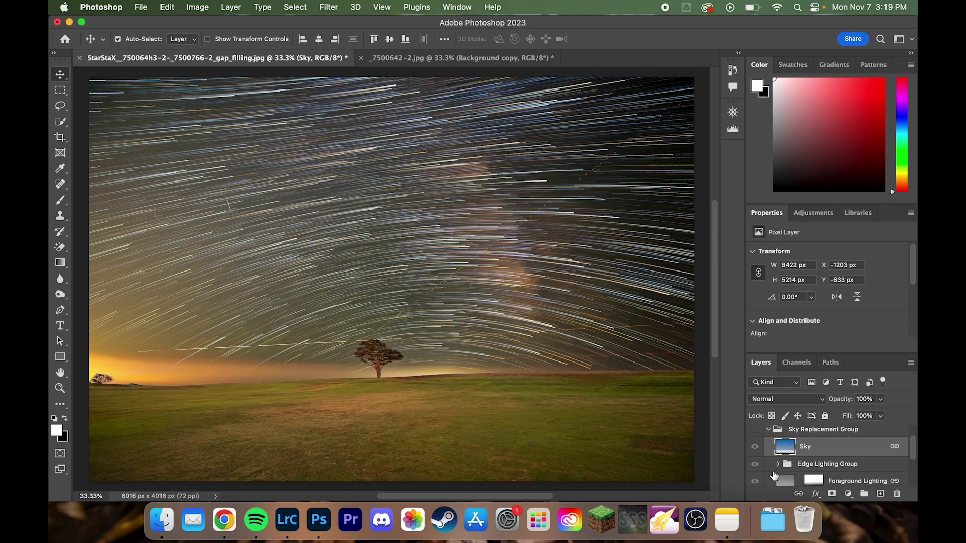
click(755, 430)
click(755, 431)
scroll(779, 466, down, 3)
scroll(780, 466, up, 3)
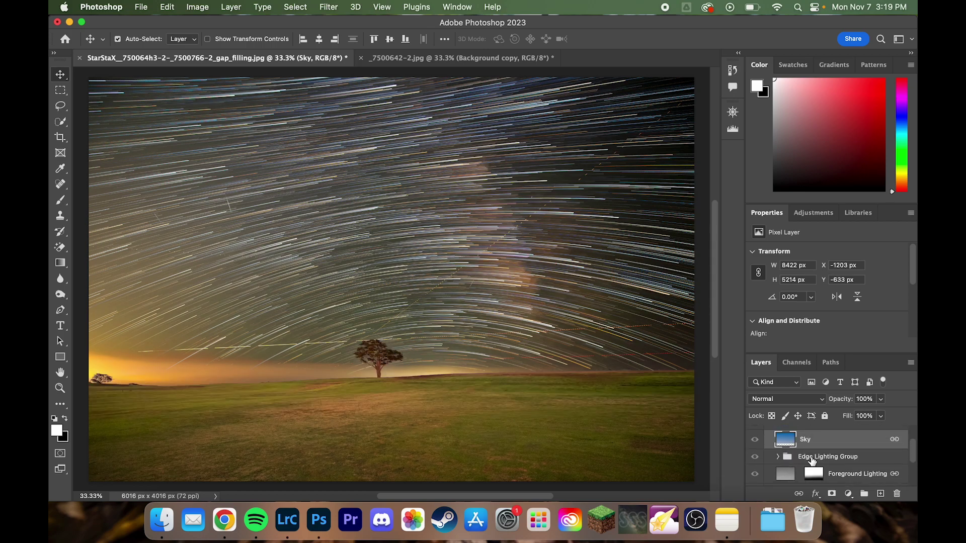
scroll(804, 464, up, 2)
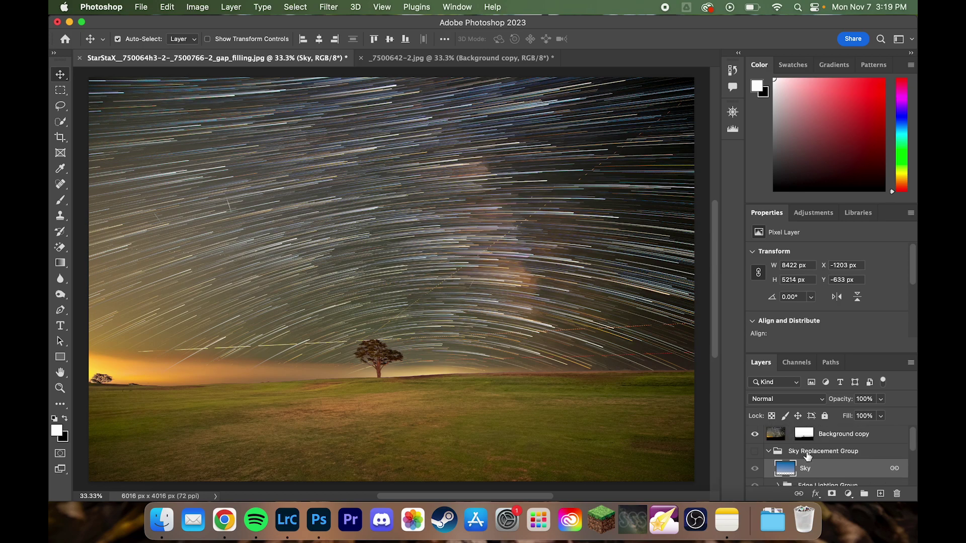
right_click(807, 455)
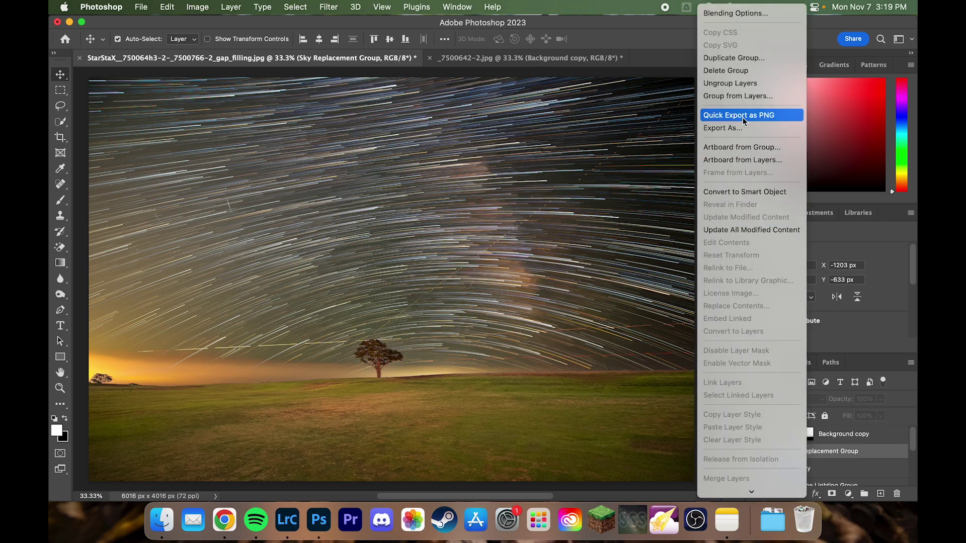
Delete the Sky Replacement Group with its contents and select the masked Background copy.
key(Escape)
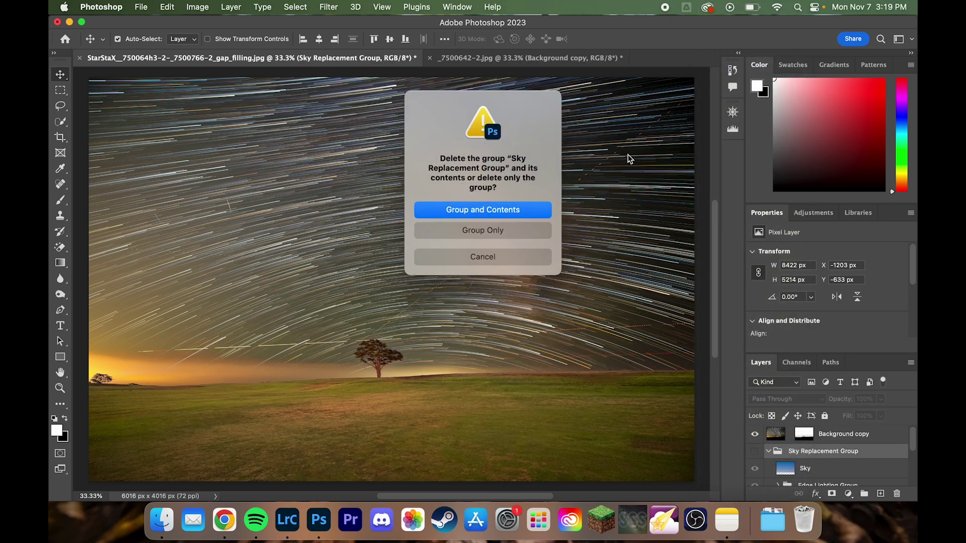
click(503, 214)
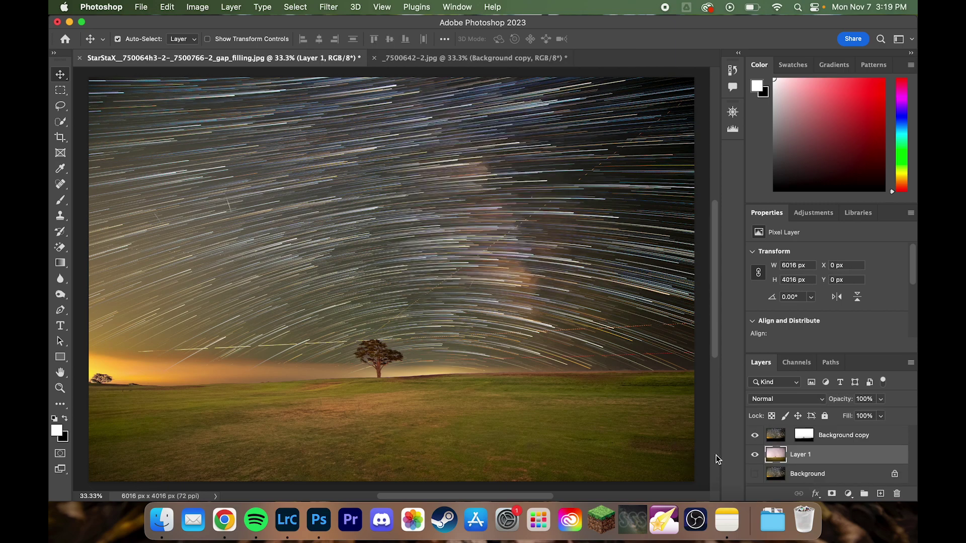
click(777, 442)
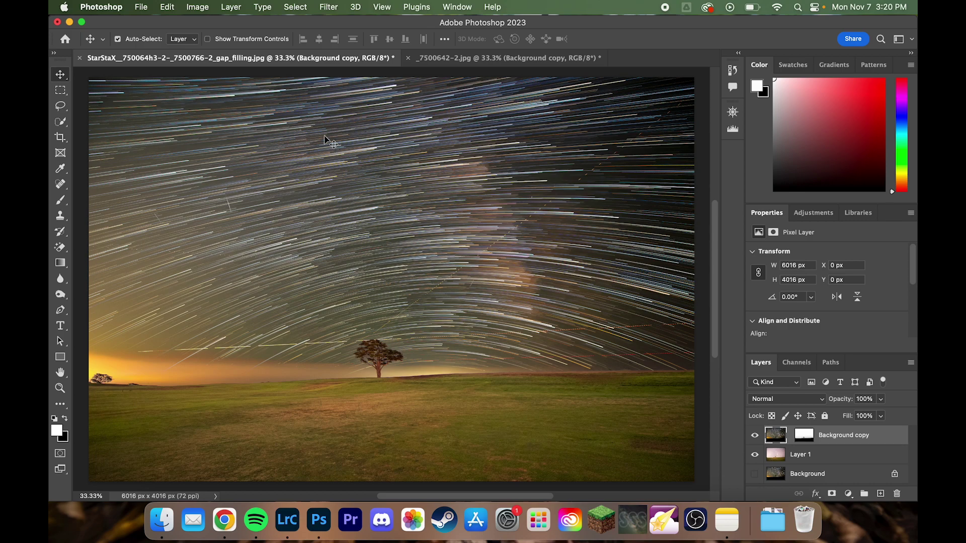
Open the Camera Raw Filter on the star-trail layer and expand the Basic panel.
click(329, 6)
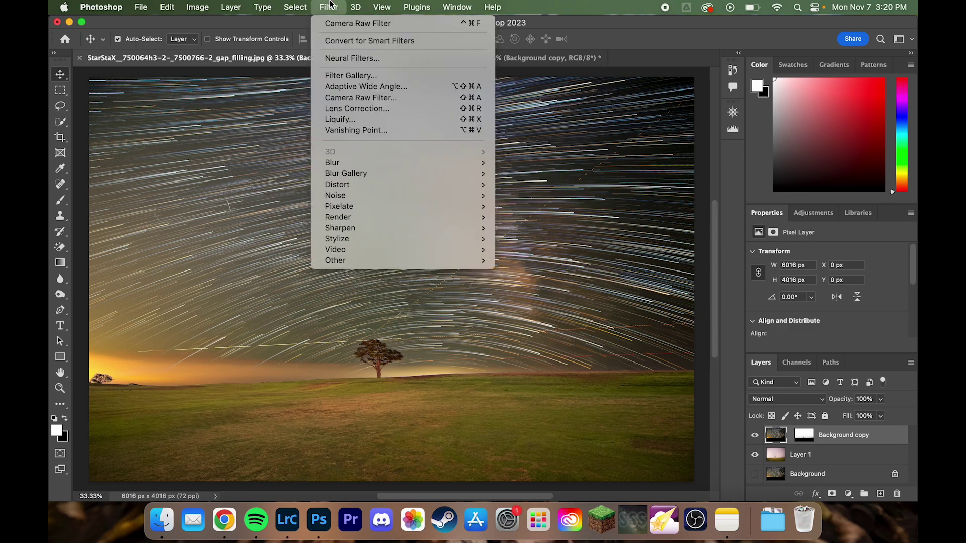
click(371, 98)
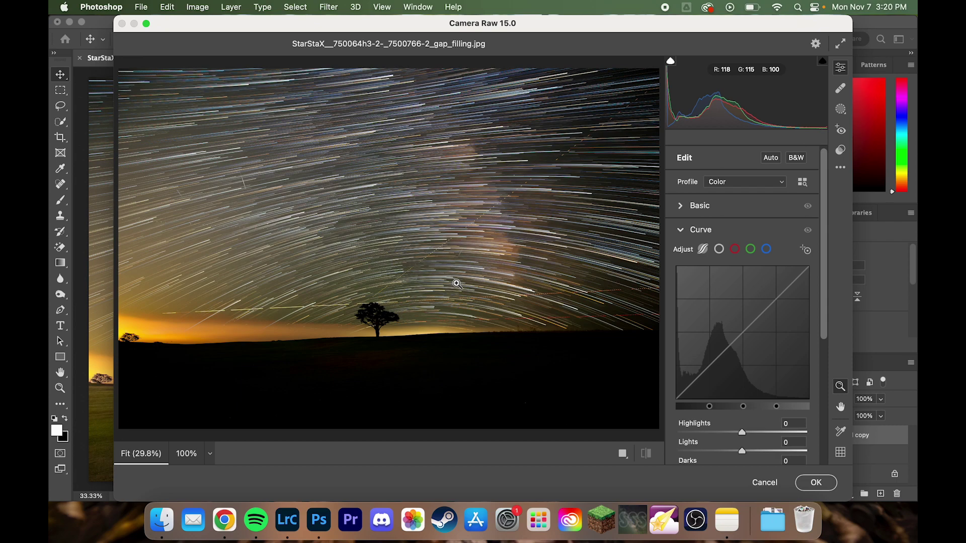
click(700, 205)
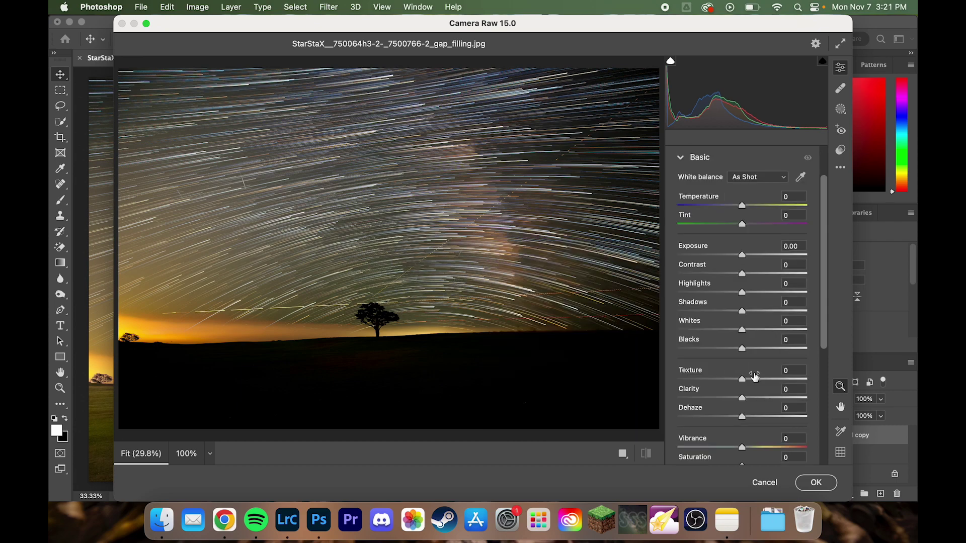
Set Blacks to -39, Whites to +49 and Contrast to +25.
click(740, 348)
drag(741, 351, 715, 349)
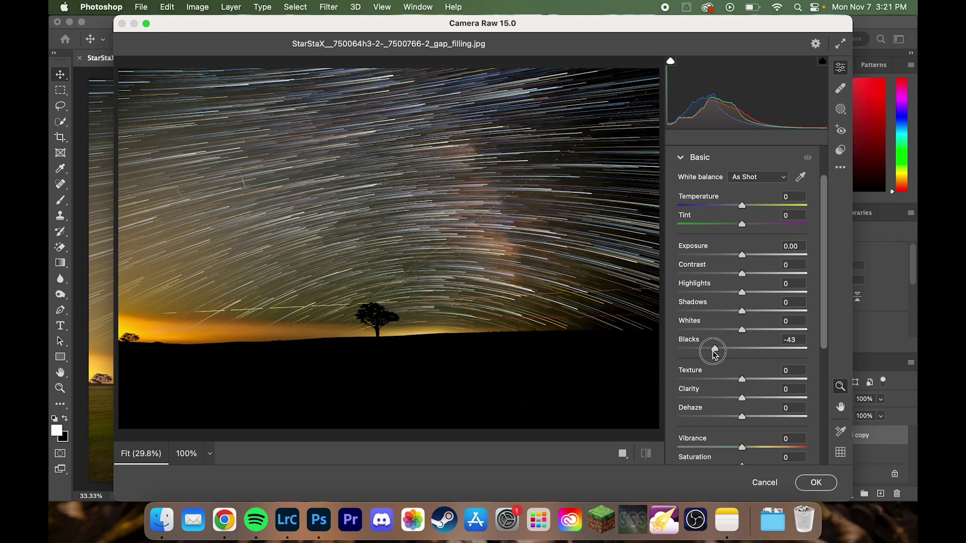
key(Up)
key(Up)
key(Up)
click(743, 328)
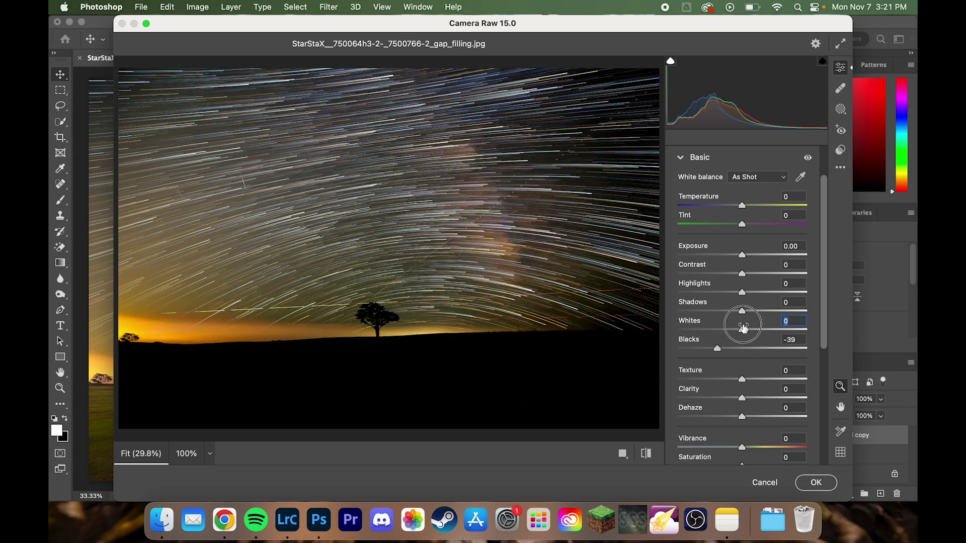
drag(743, 327, 729, 311)
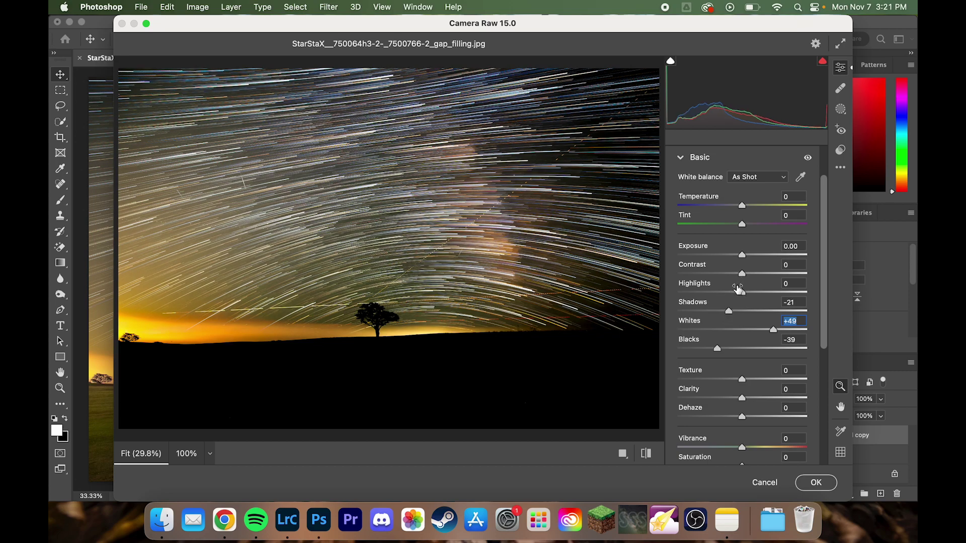
drag(741, 274, 745, 254)
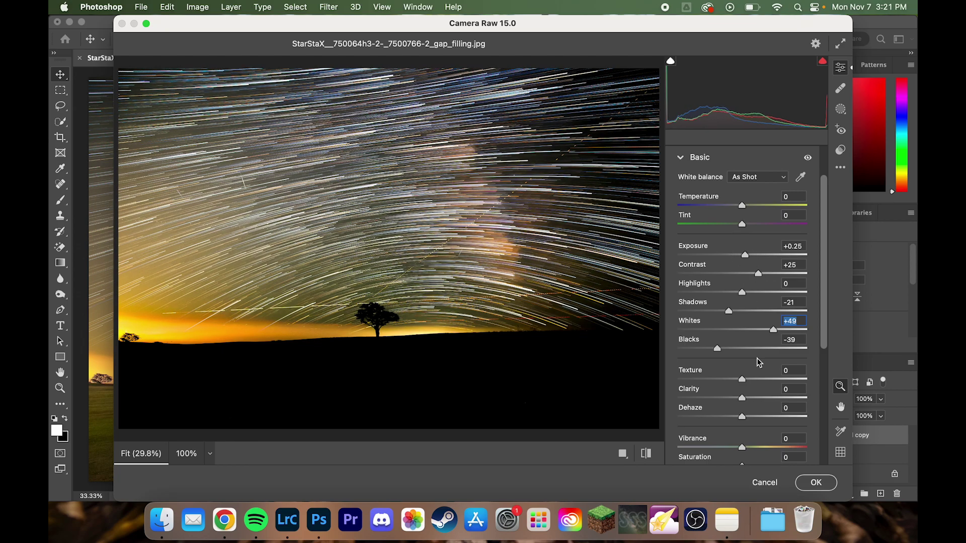
Set Shadows -21, Clarity -24 and Saturation +30, keeping Exposure and Dehaze at 0.
scroll(758, 362, down, 2)
scroll(744, 402, down, 2)
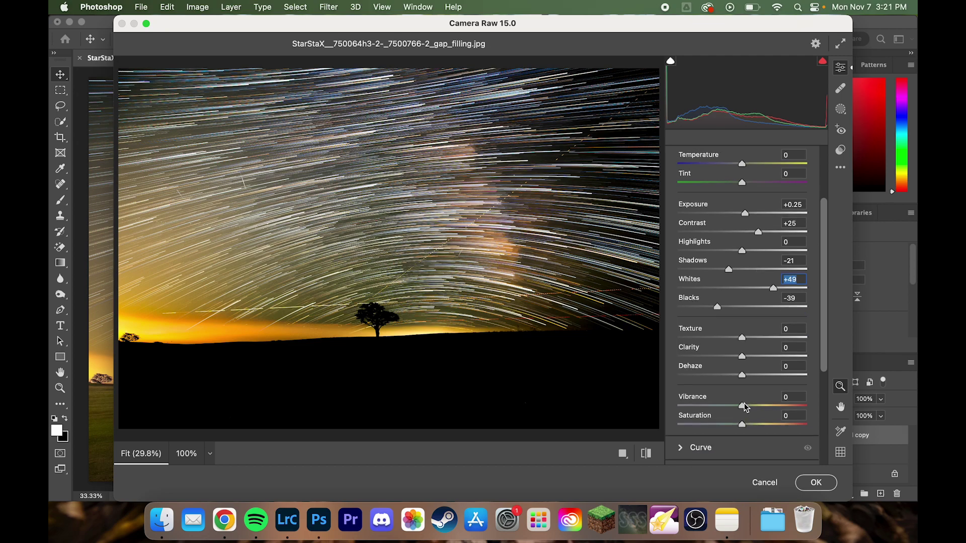
mouse_move(742, 421)
mouse_down()
mouse_move(762, 419)
mouse_move(743, 406)
mouse_up()
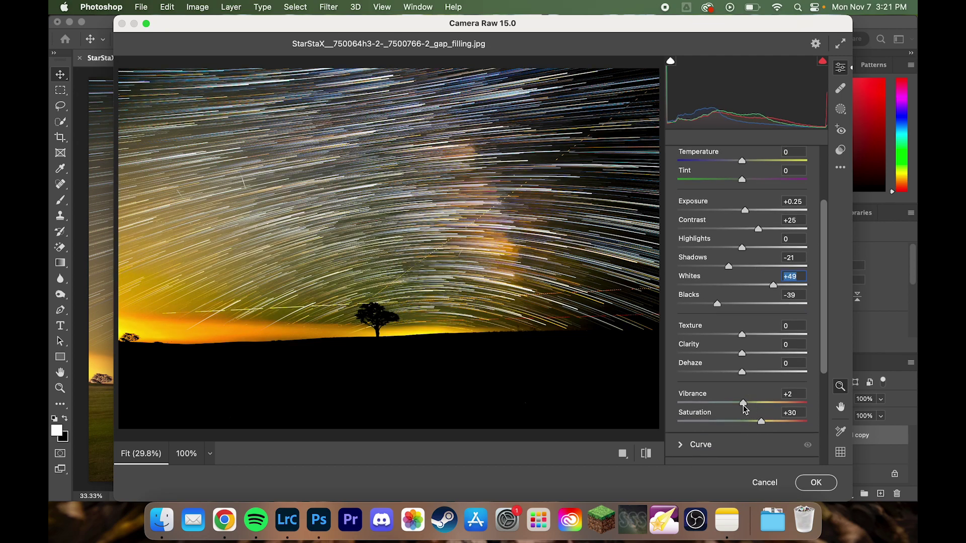
drag(743, 355, 754, 352)
scroll(753, 315, up, 1)
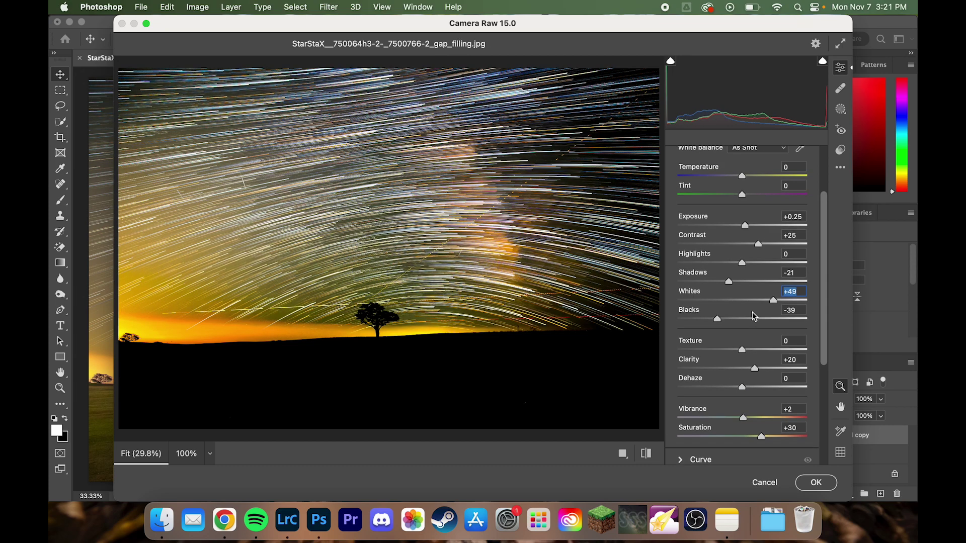
double_click(745, 229)
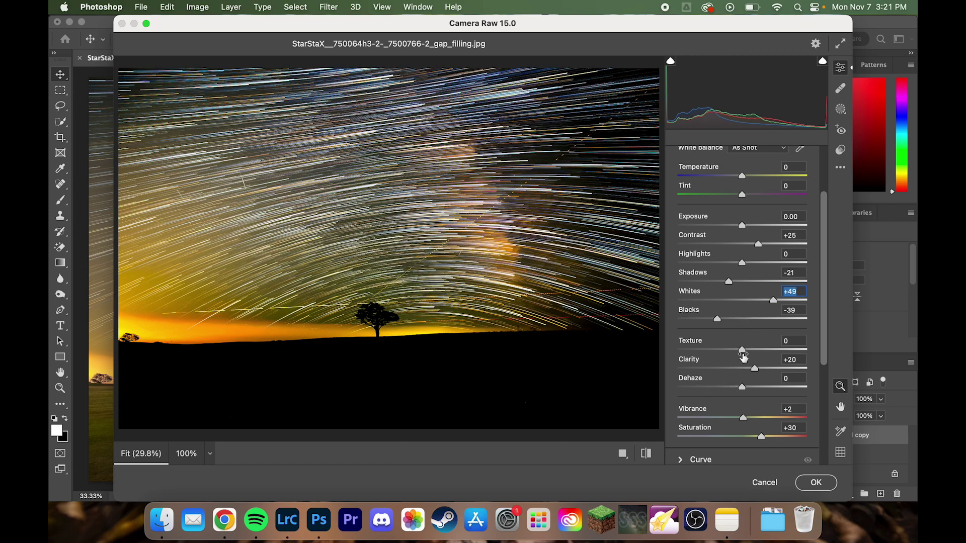
drag(743, 388, 744, 388)
drag(745, 354, 725, 371)
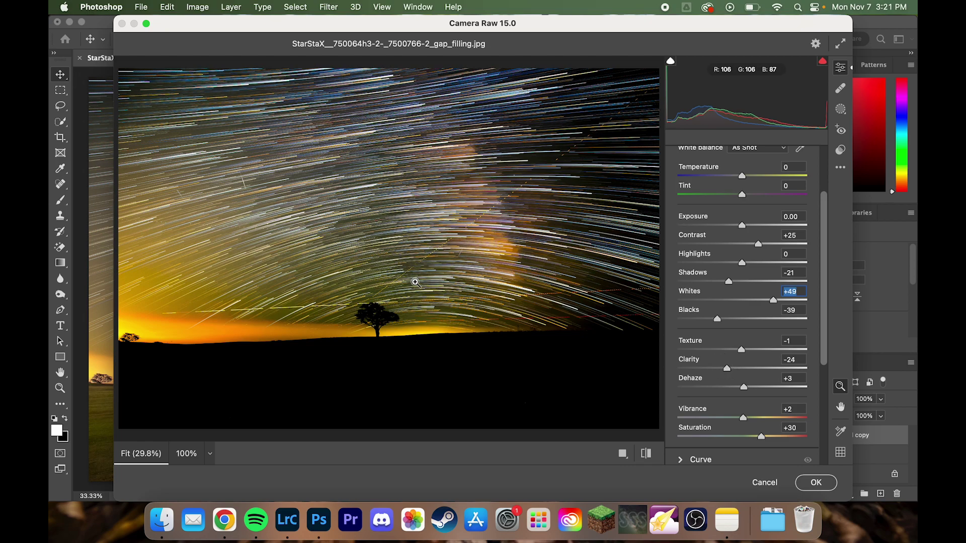
double_click(744, 387)
scroll(747, 308, up, 2)
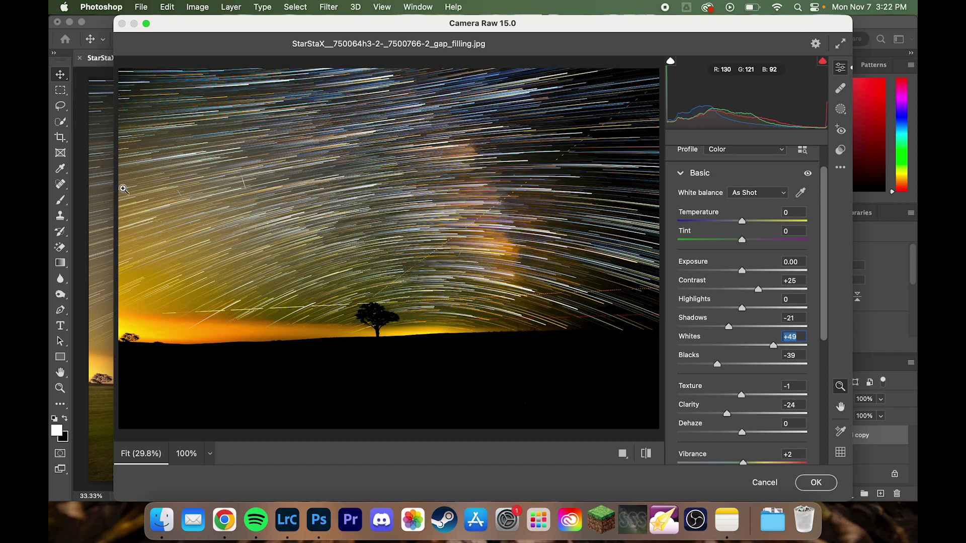
click(841, 109)
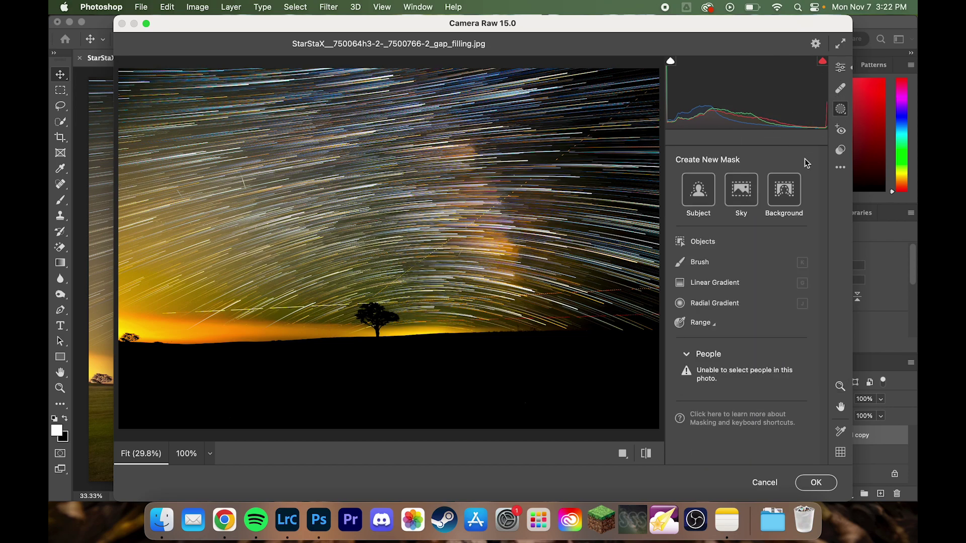
Add a radial gradient mask over the left sky and cool it to Temperature -43.
click(711, 303)
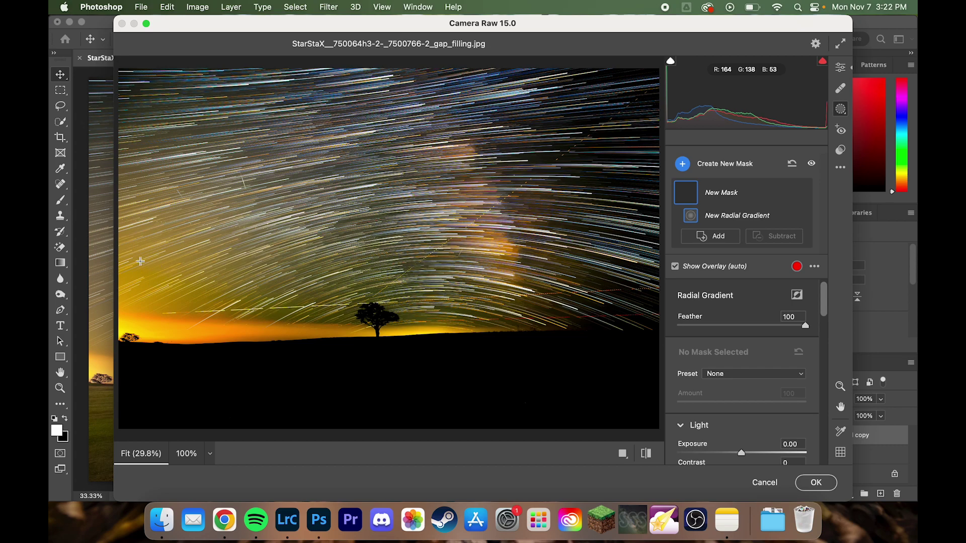
drag(136, 260, 302, 387)
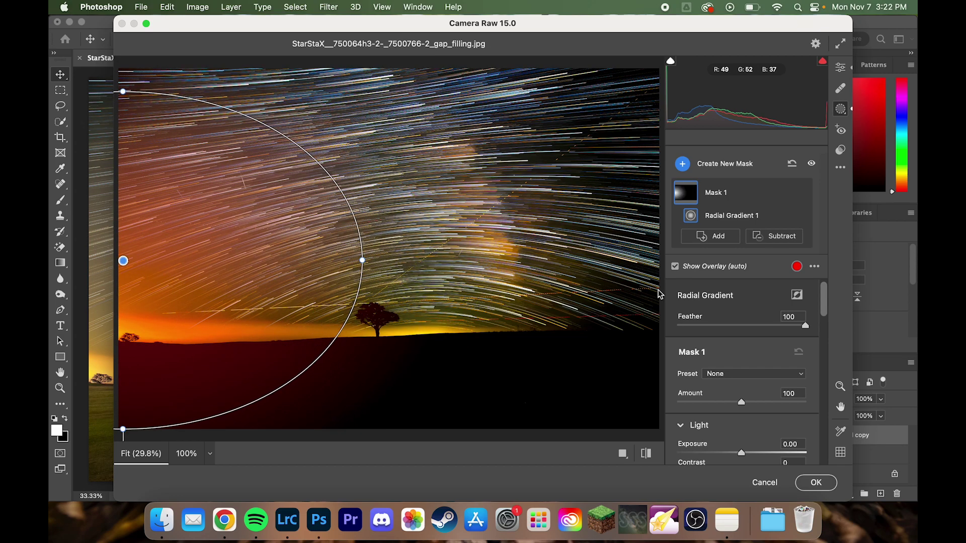
scroll(765, 322, down, 5)
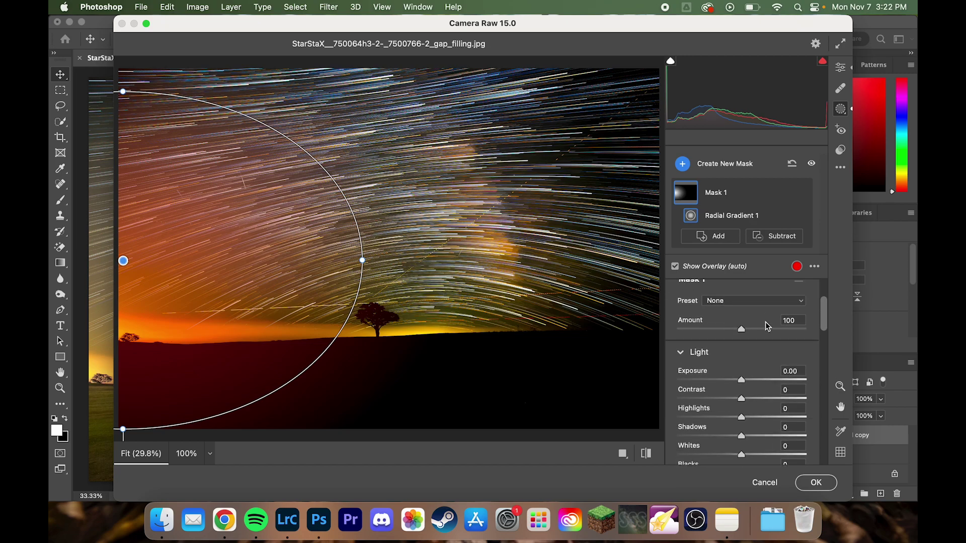
scroll(765, 322, down, 5)
drag(741, 368, 714, 373)
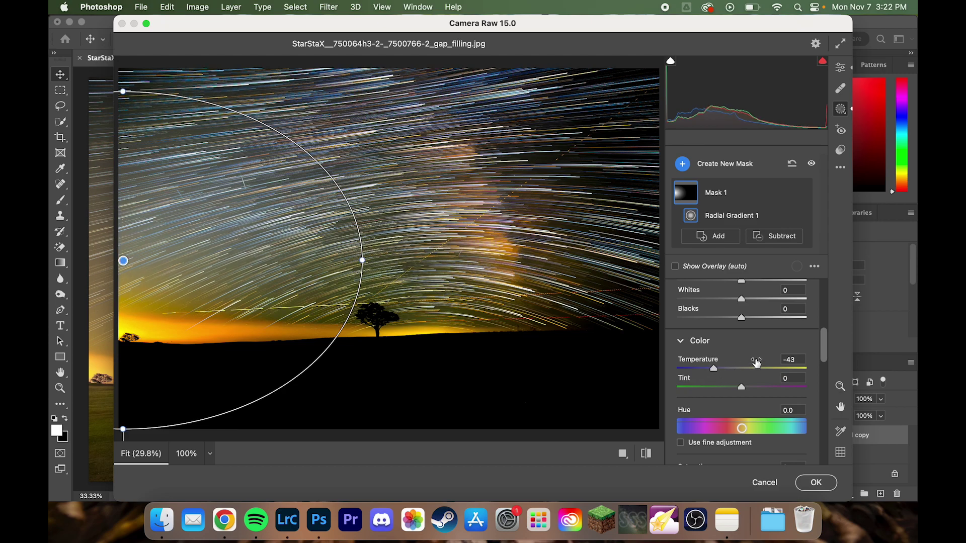
Give the radial mask Contrast +34, Blacks -23 and Whites +26.
scroll(755, 358, up, 2)
scroll(756, 358, up, 2)
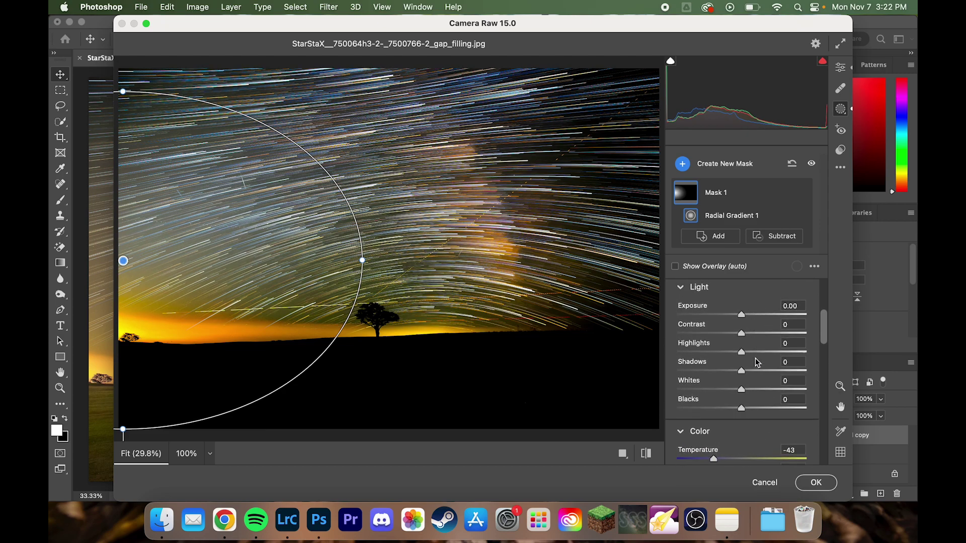
mouse_move(742, 333)
mouse_down()
mouse_move(783, 334)
mouse_move(747, 339)
mouse_move(765, 334)
mouse_move(741, 318)
mouse_up()
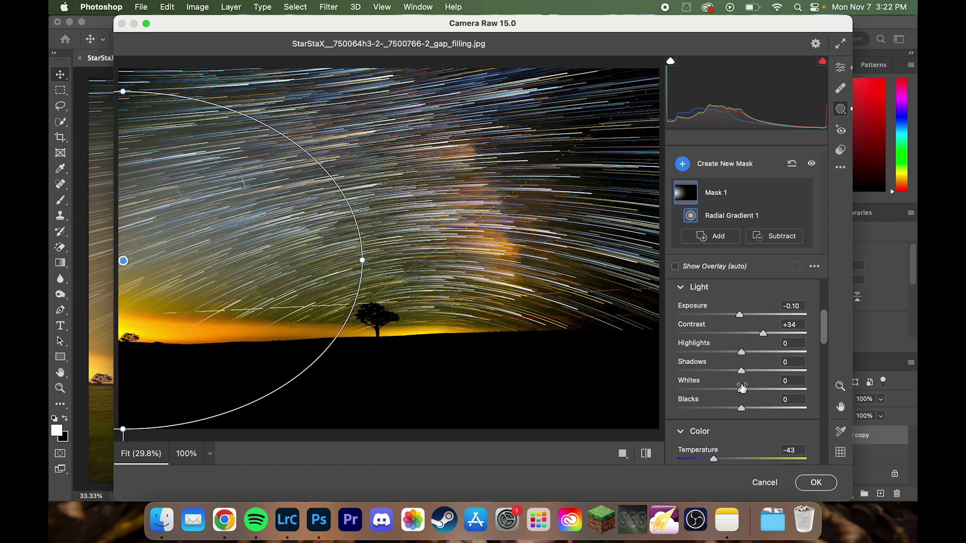
drag(741, 408, 728, 408)
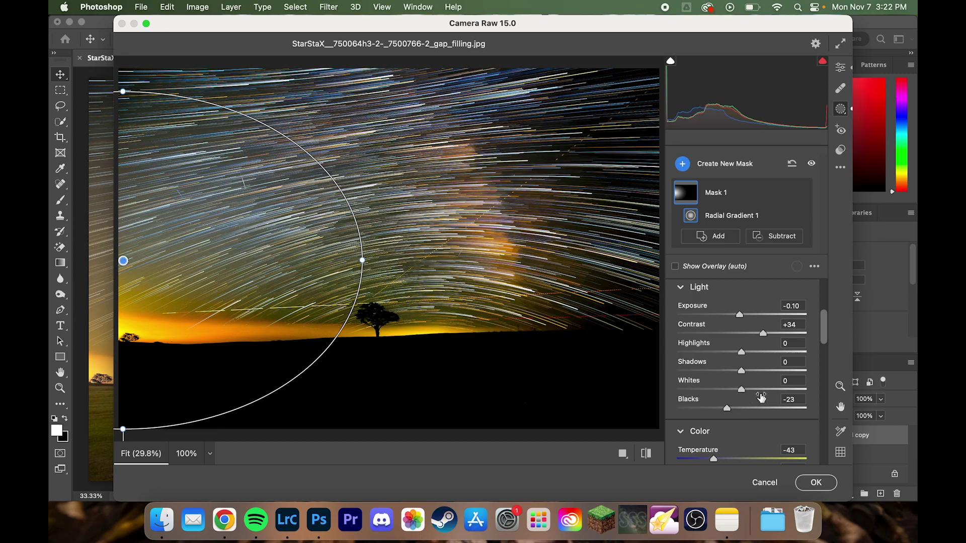
drag(742, 388, 758, 389)
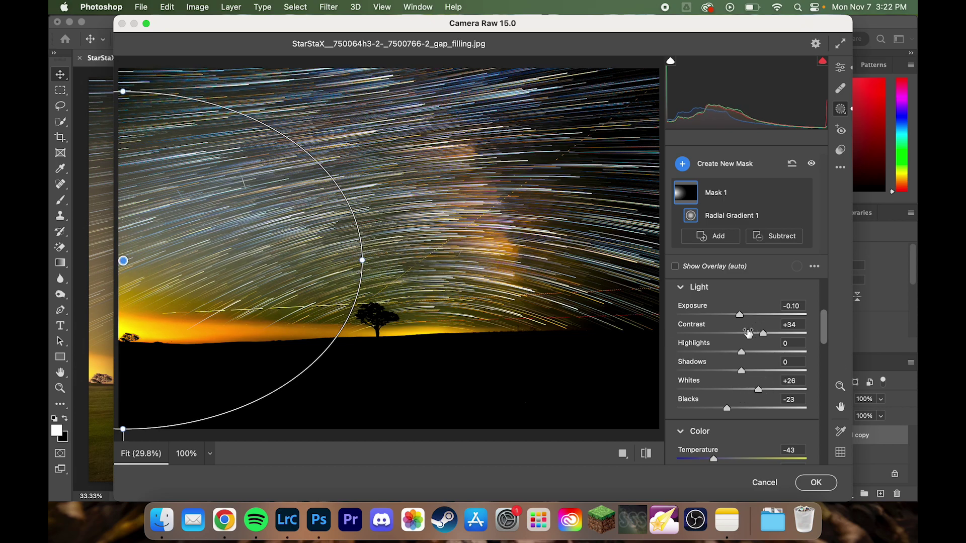
scroll(748, 332, up, 5)
mouse_move(800, 219)
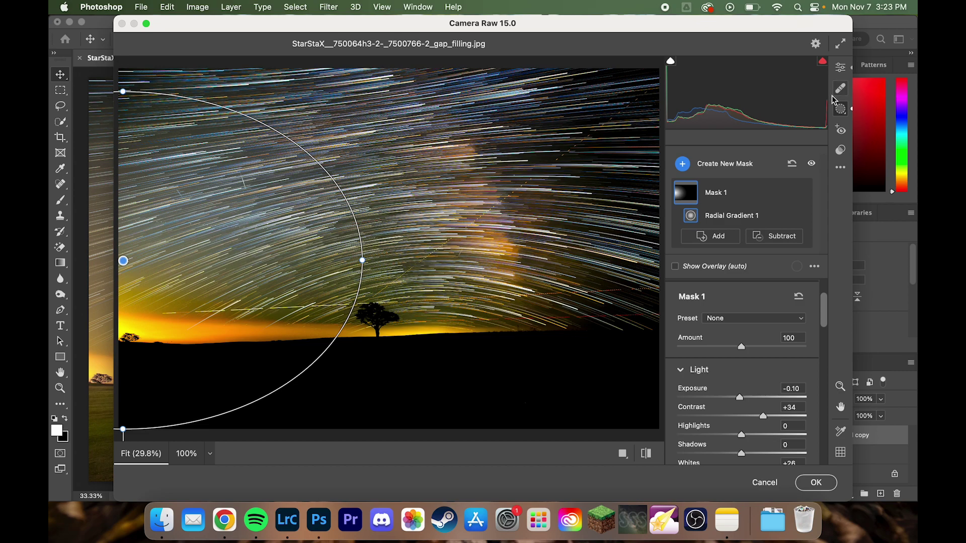
Add a linear gradient mask from the tree base upward with Exposure +1.25.
click(682, 165)
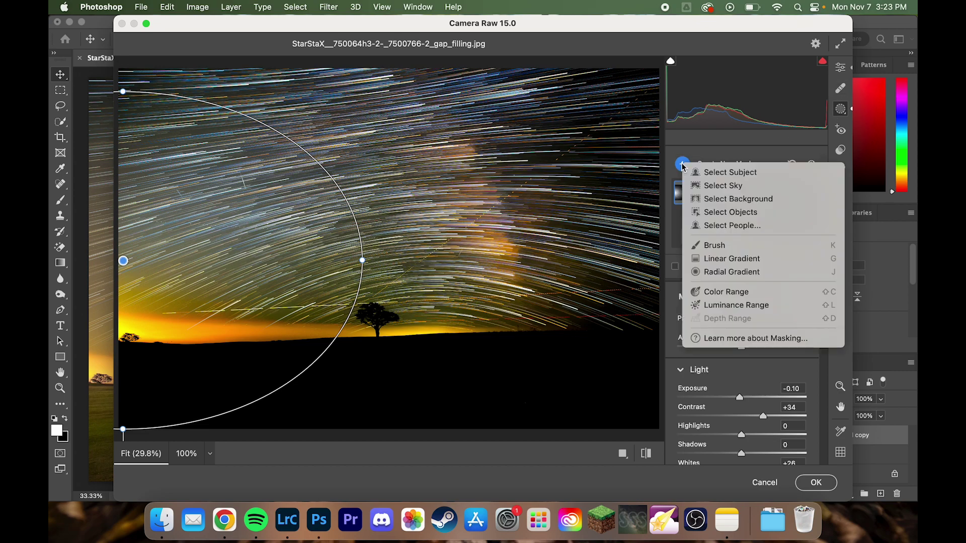
click(715, 258)
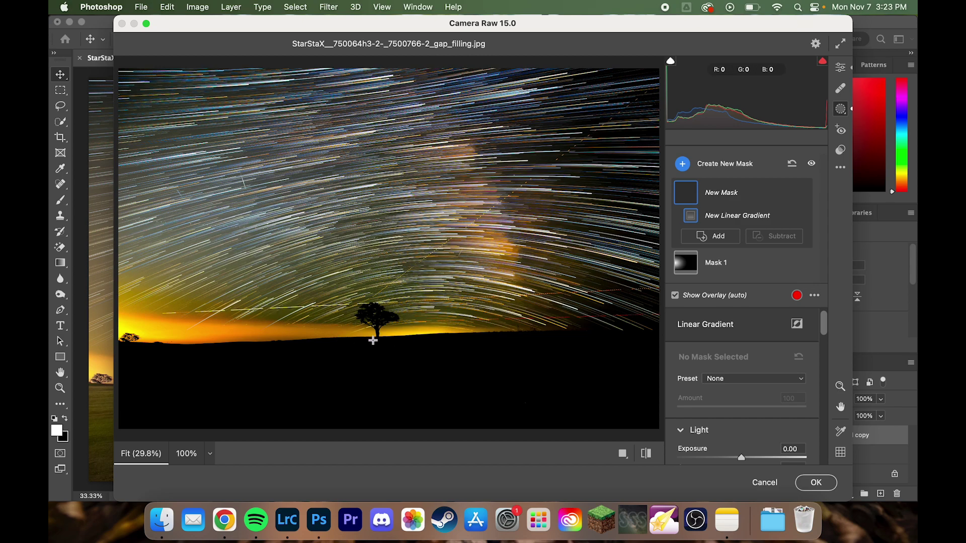
drag(373, 341, 372, 263)
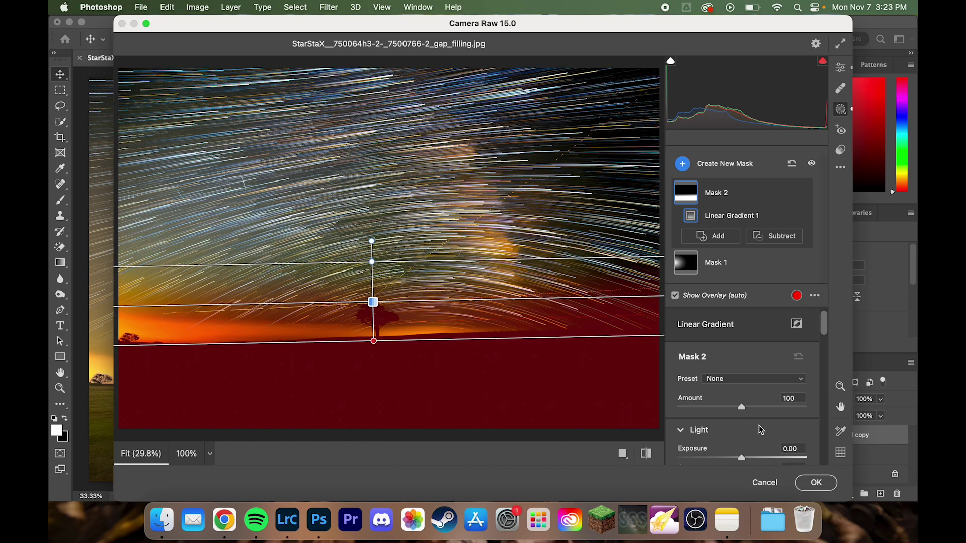
scroll(753, 322, down, 3)
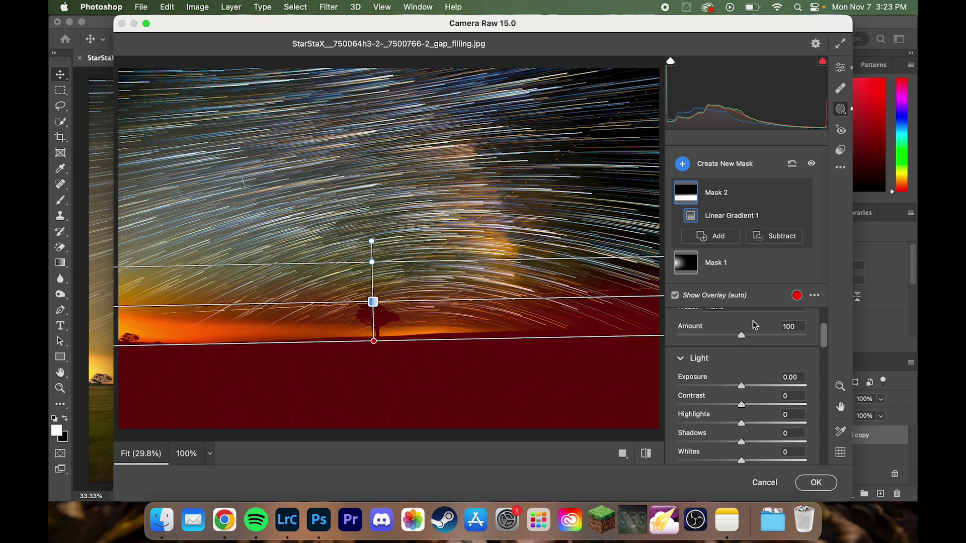
scroll(750, 352, down, 1)
drag(741, 363, 761, 363)
Set the linear mask's Temperature to -57, Shadows to +24 and Highlights to -5.
scroll(748, 396, down, 1)
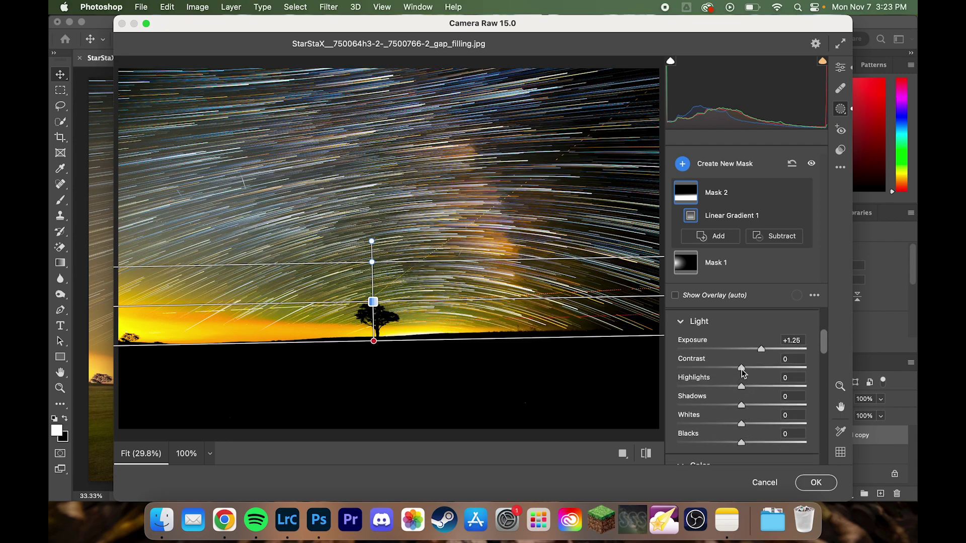
scroll(741, 407, down, 3)
drag(741, 443, 706, 445)
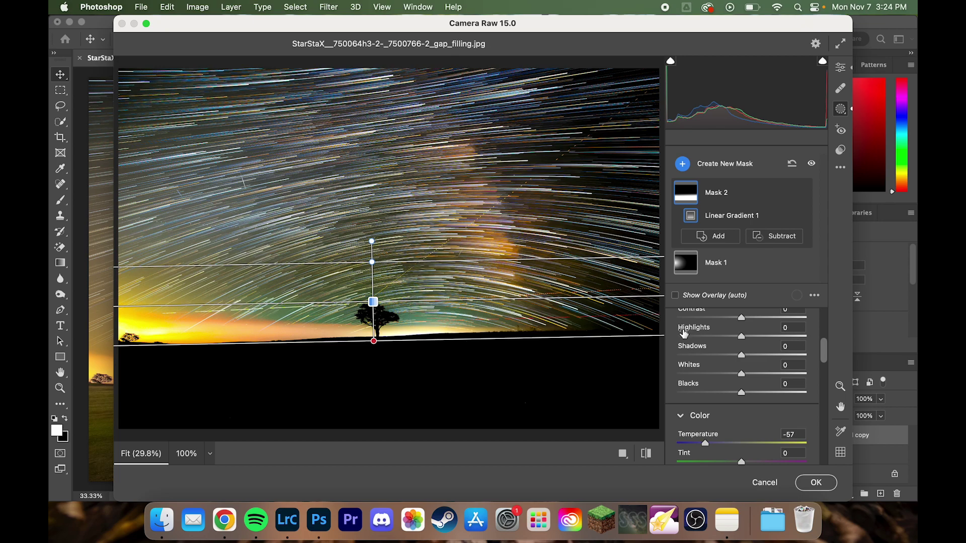
scroll(730, 356, up, 2)
mouse_move(741, 376)
mouse_down()
mouse_move(771, 378)
mouse_move(738, 369)
mouse_up()
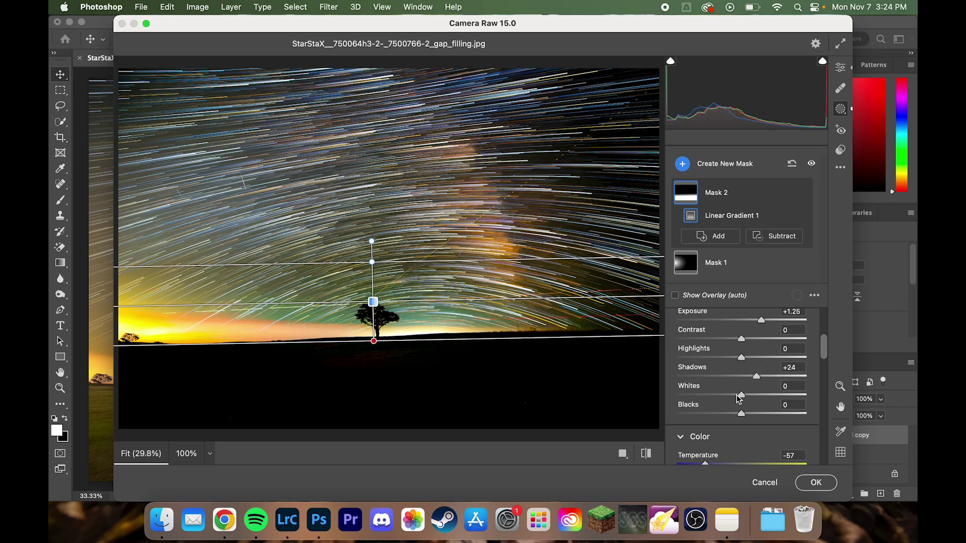
scroll(742, 400, up, 3)
scroll(759, 391, up, 1)
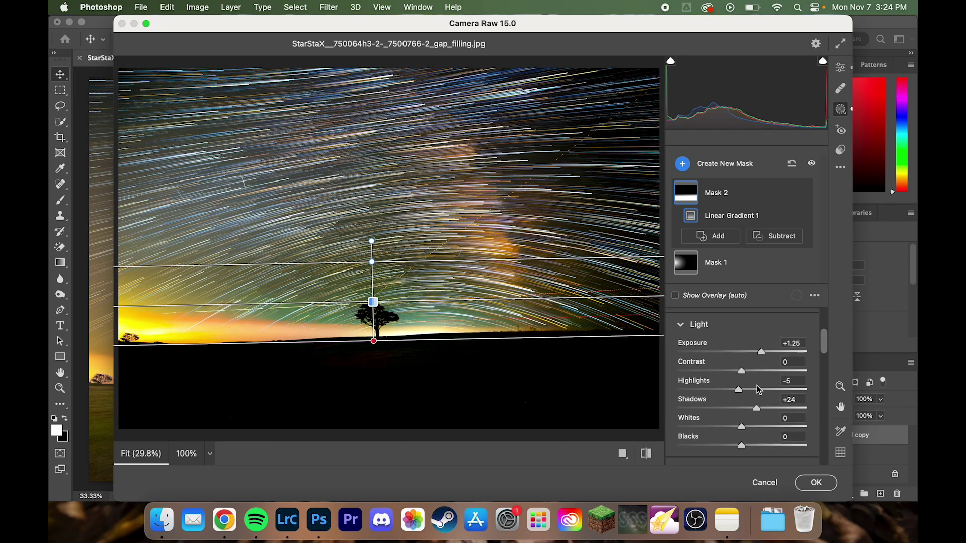
key(j)
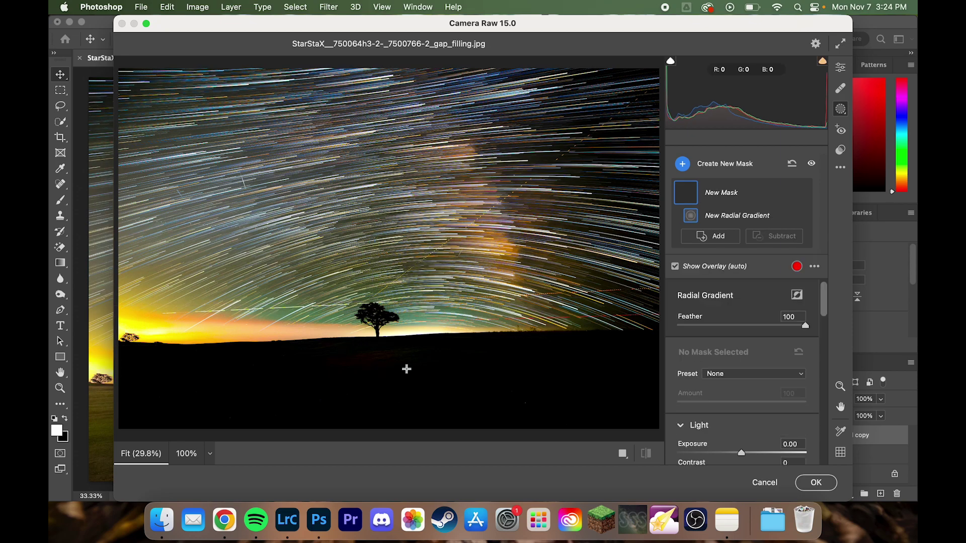
Draw a radial mask centred on the tree at Exposure +1.45, Highlights +9, then apply Camera Raw.
drag(338, 345, 415, 399)
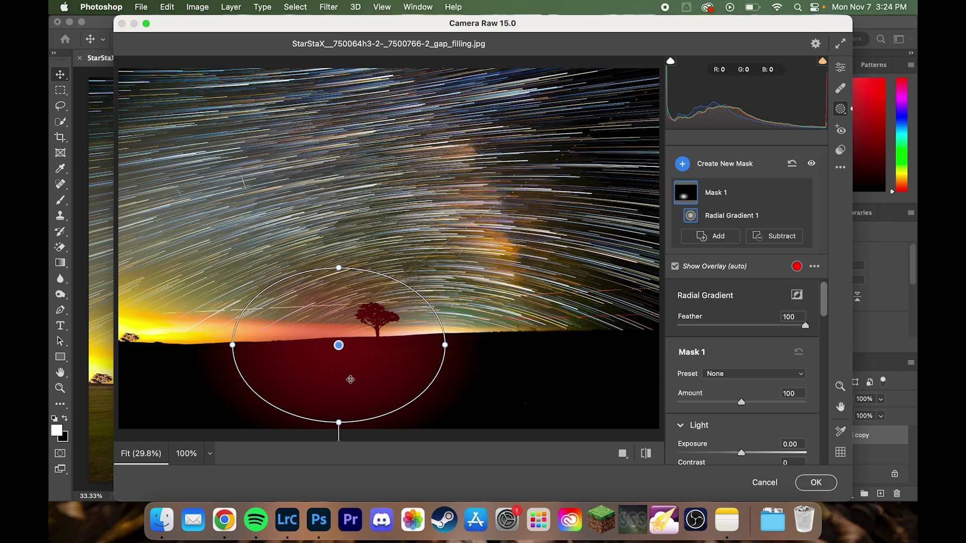
drag(338, 345, 372, 353)
scroll(755, 373, down, 4)
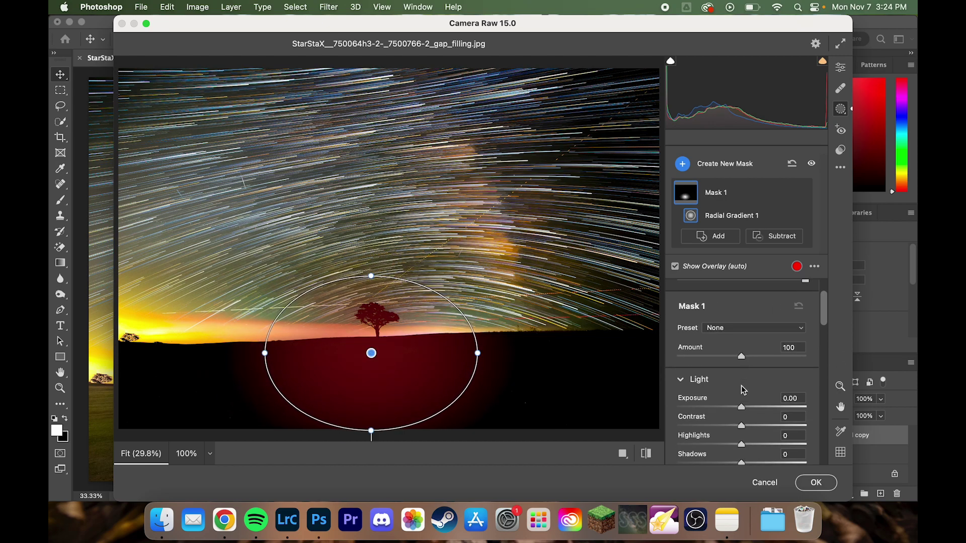
mouse_move(741, 392)
mouse_down()
mouse_move(769, 394)
mouse_move(718, 409)
mouse_move(747, 409)
mouse_up()
scroll(755, 419, down, 1)
scroll(748, 412, down, 1)
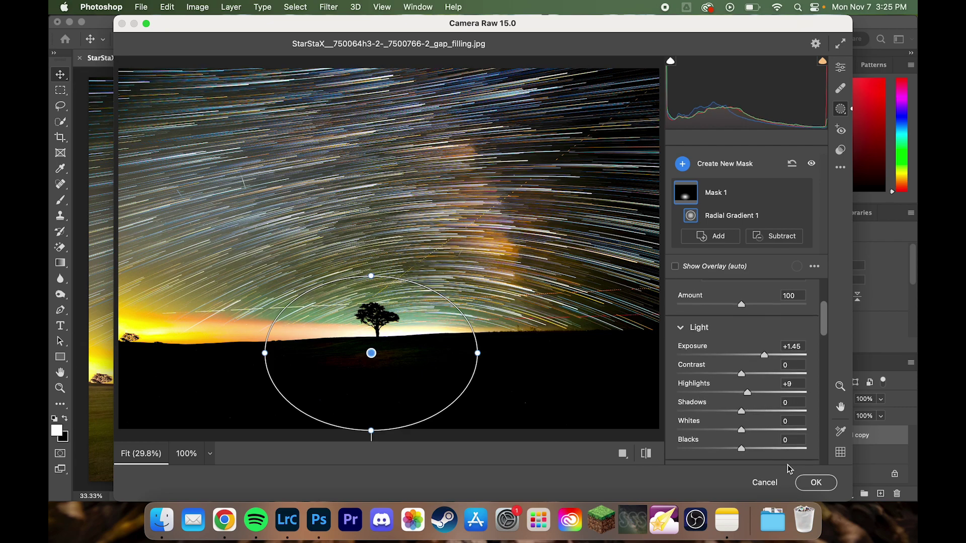
click(815, 487)
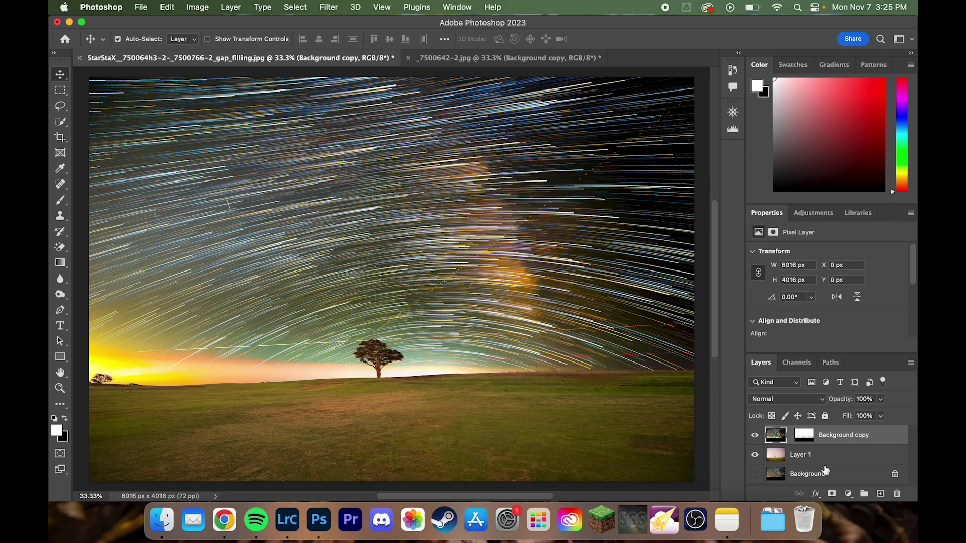
Make Layer 1 the active layer and bring up the Filter menu.
click(783, 456)
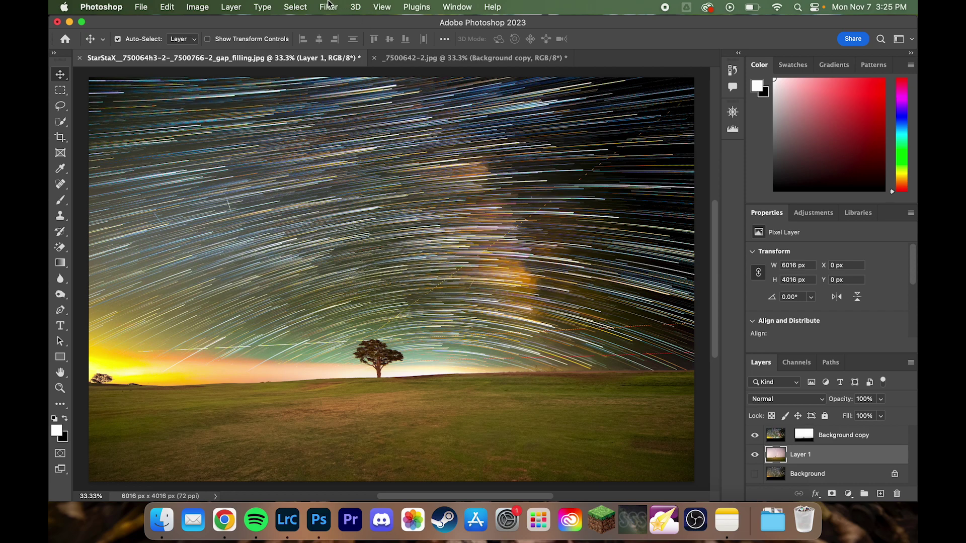
click(329, 7)
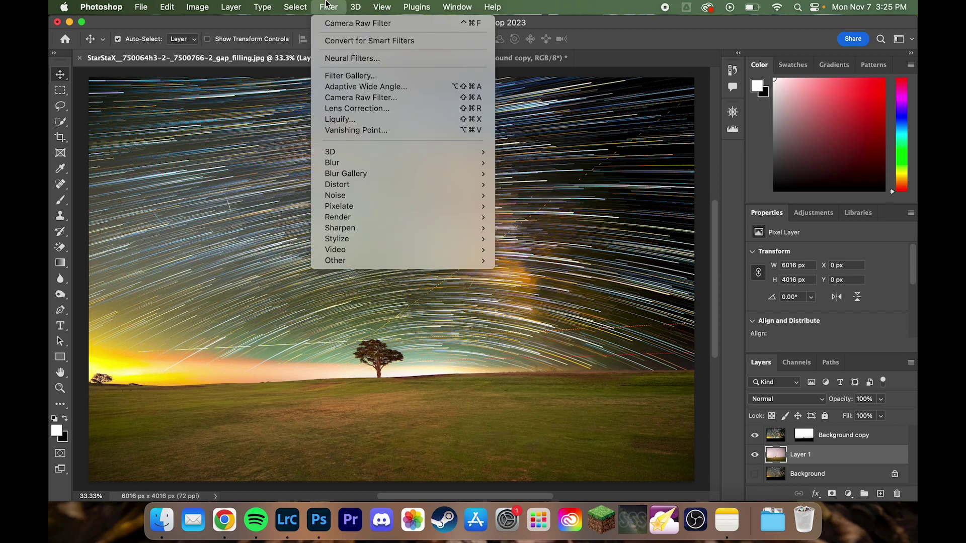
In Camera Raw, darken Layer 1's exposure and brighten the tree with a +0.30 radial gradient.
click(355, 99)
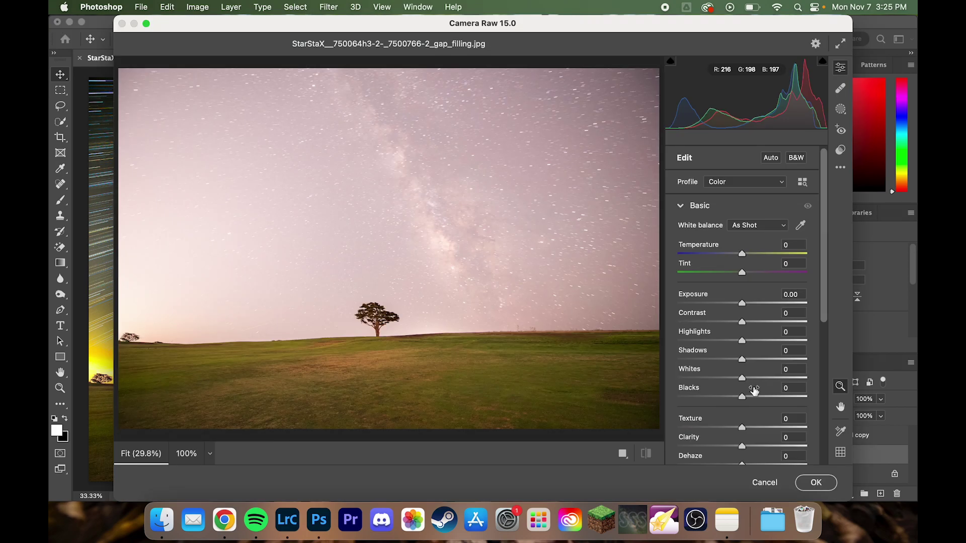
drag(742, 304, 735, 306)
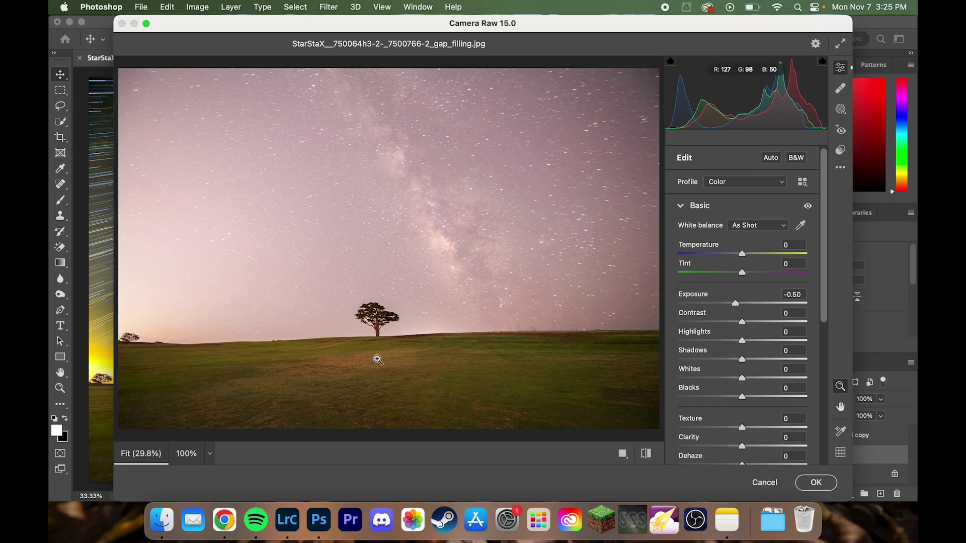
click(841, 113)
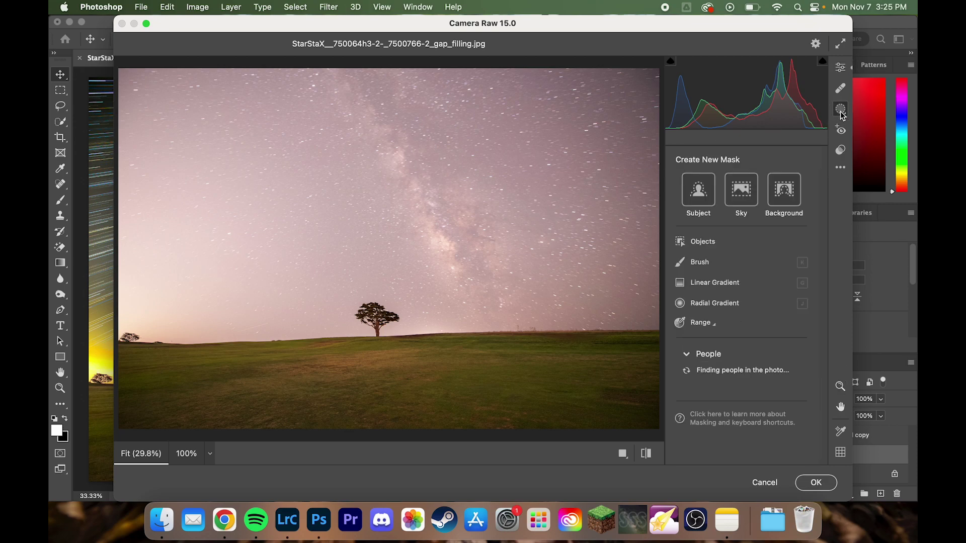
click(703, 303)
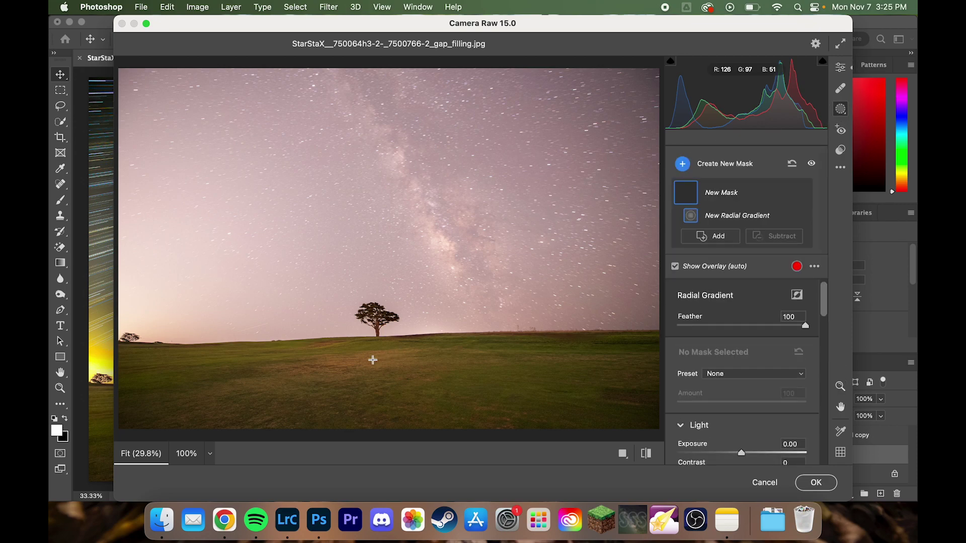
drag(373, 360, 409, 401)
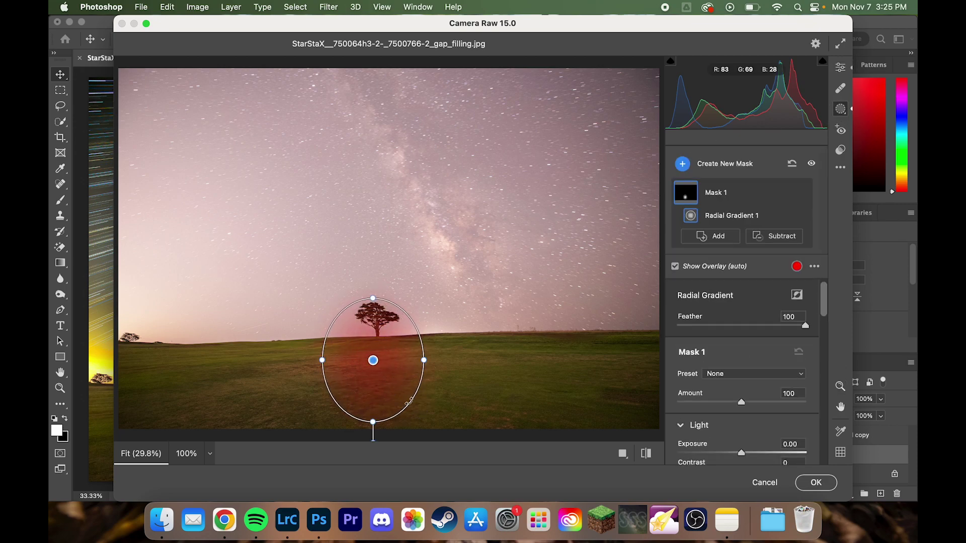
scroll(744, 436, down, 2)
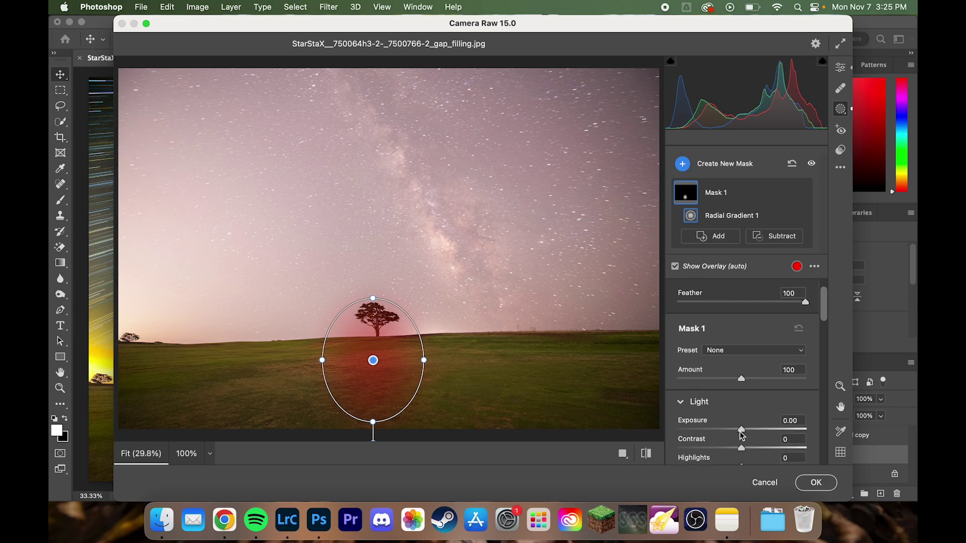
drag(741, 432, 746, 431)
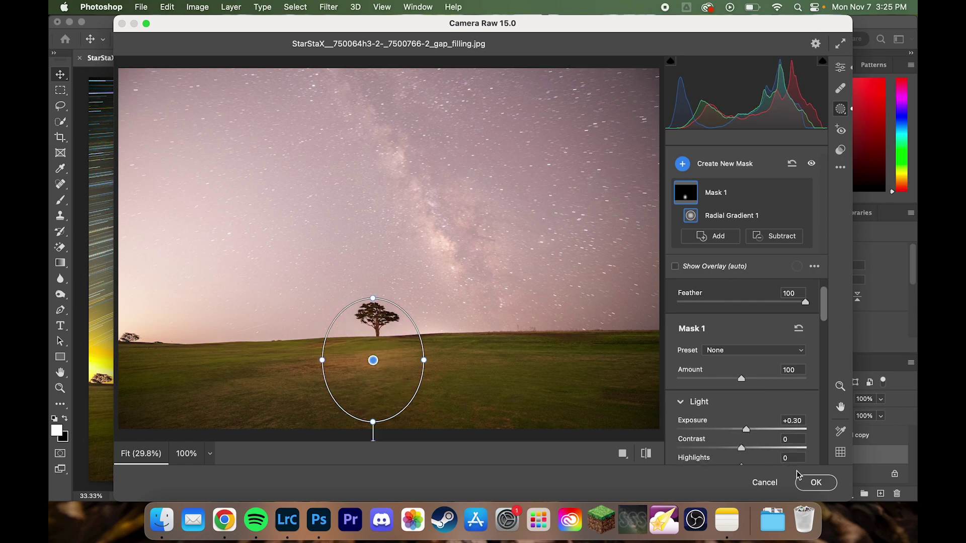
Set Contrast +9, Texture +29, Clarity +8, Whites +14, Exposure -0.85, and warm the white balance slightly.
click(843, 68)
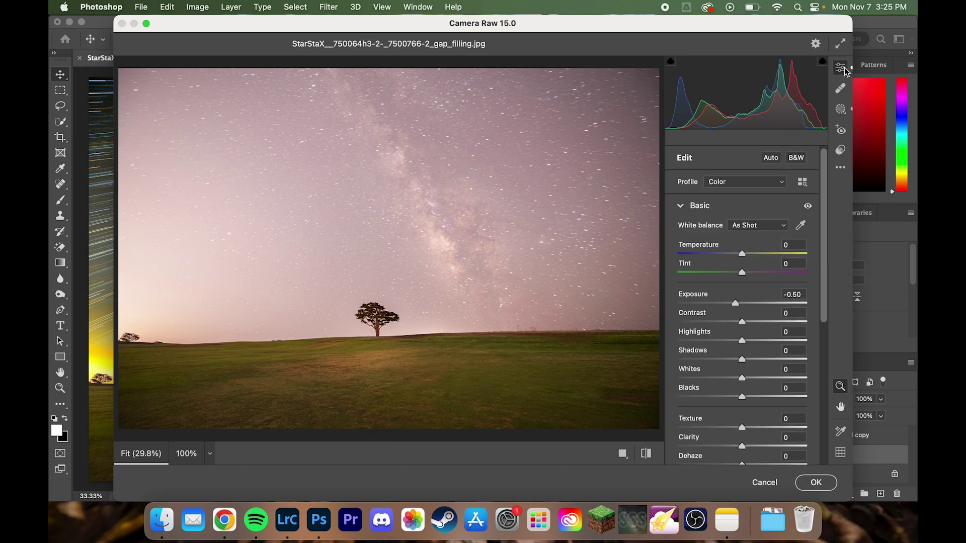
drag(742, 325, 751, 328)
scroll(751, 354, down, 2)
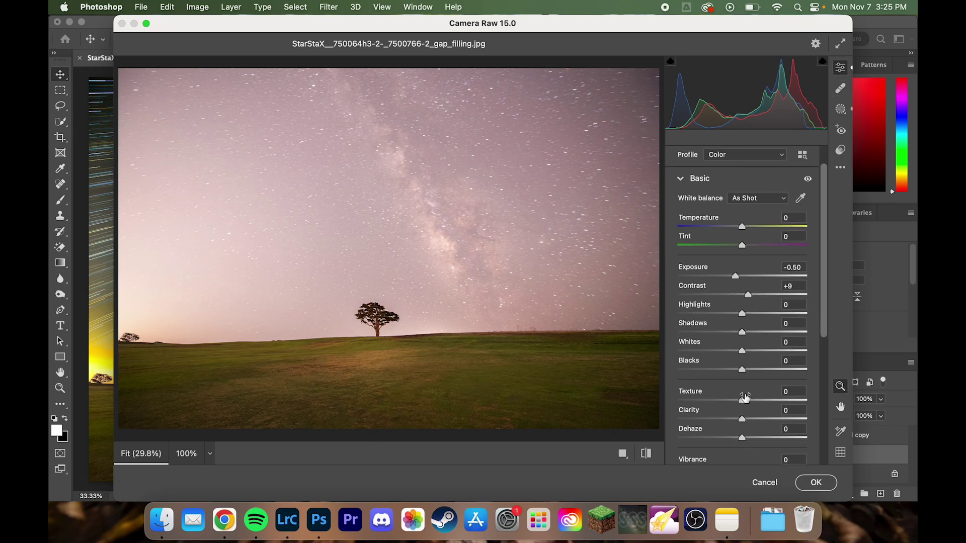
drag(745, 398, 749, 424)
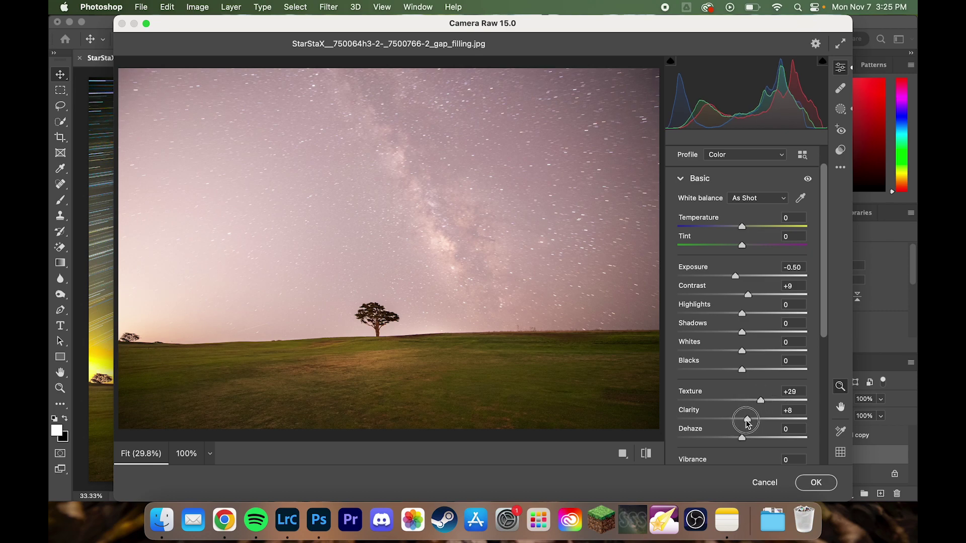
mouse_move(743, 351)
mouse_down()
mouse_move(762, 355)
mouse_move(751, 352)
mouse_up()
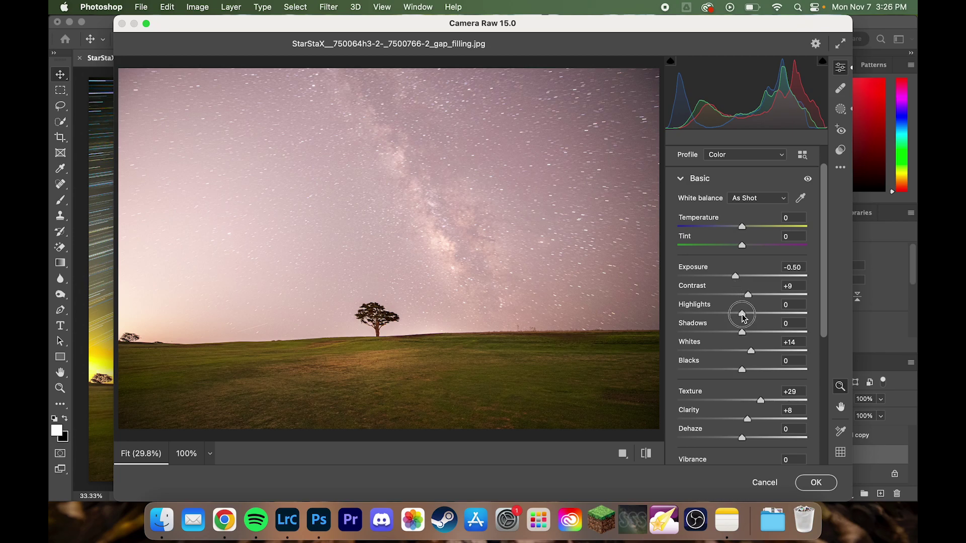
drag(736, 276, 731, 277)
scroll(754, 411, down, 2)
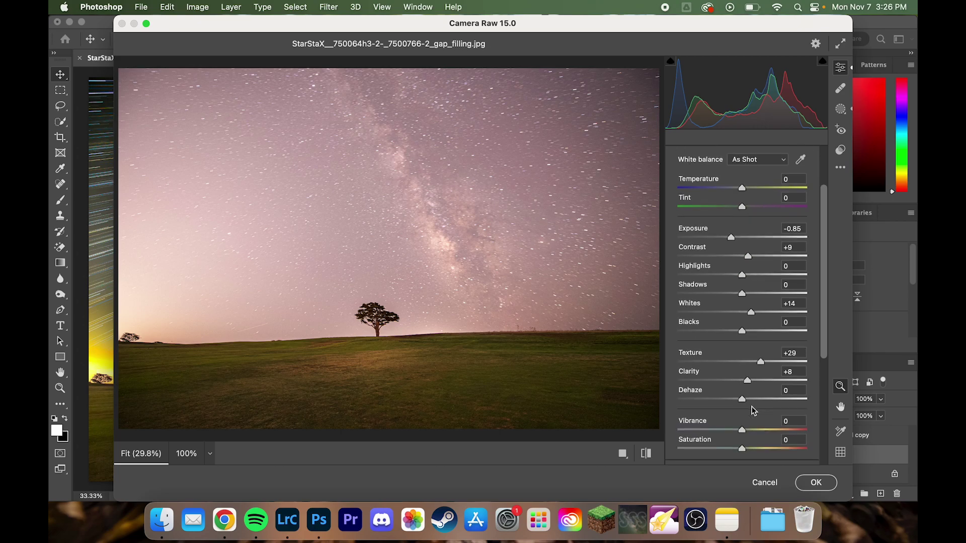
scroll(753, 412, up, 3)
drag(741, 253, 743, 254)
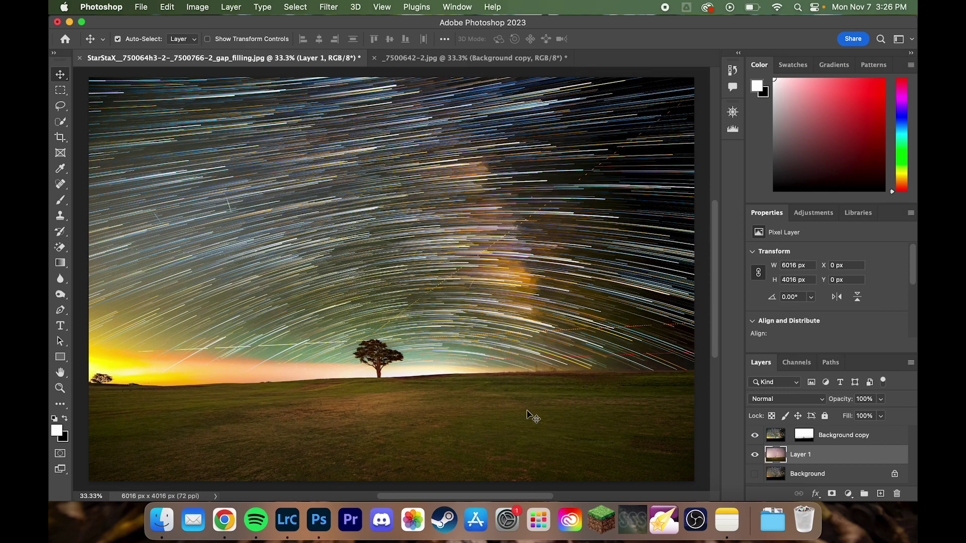
Grade the star-trail layer in Camera Raw with Temperature +8 and Tint +23 toward magenta.
scroll(431, 376, down, 2)
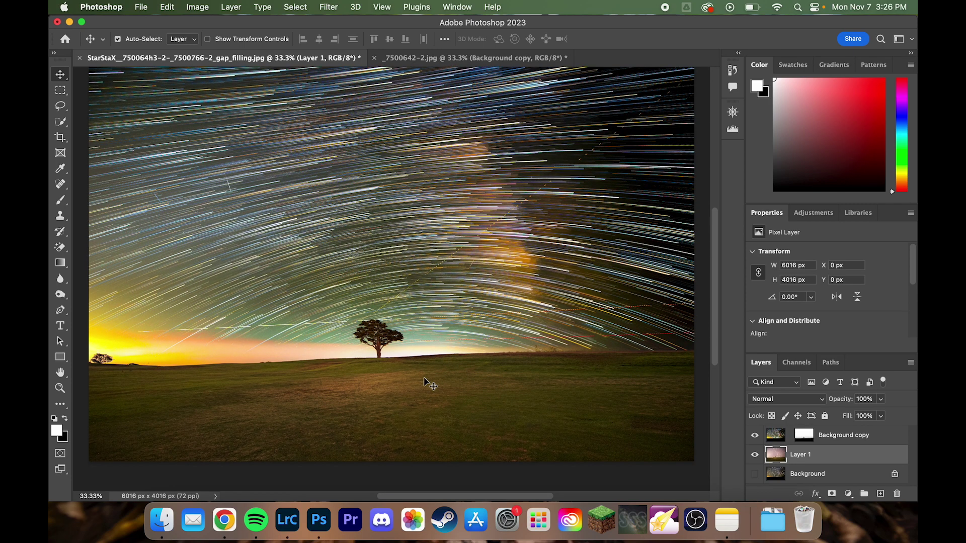
scroll(427, 384, down, 2)
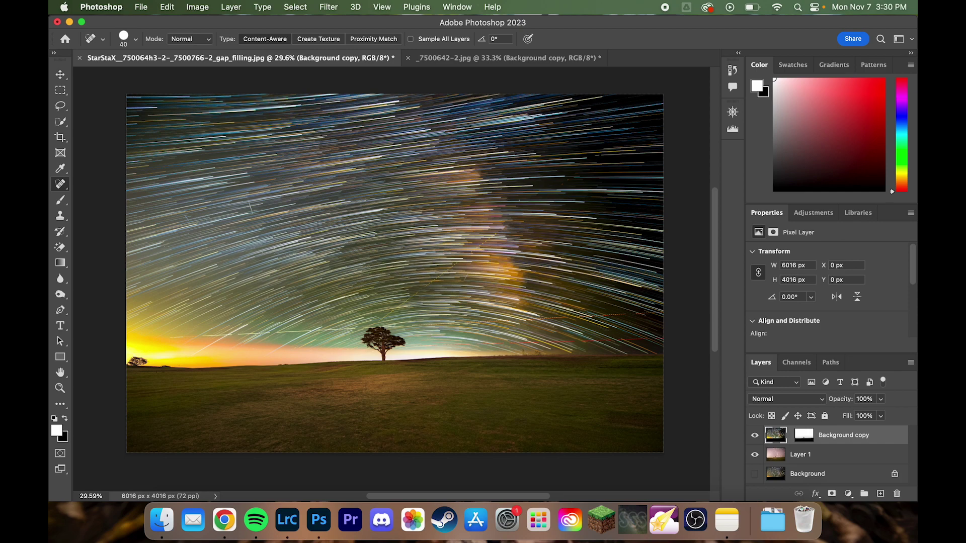
click(340, 6)
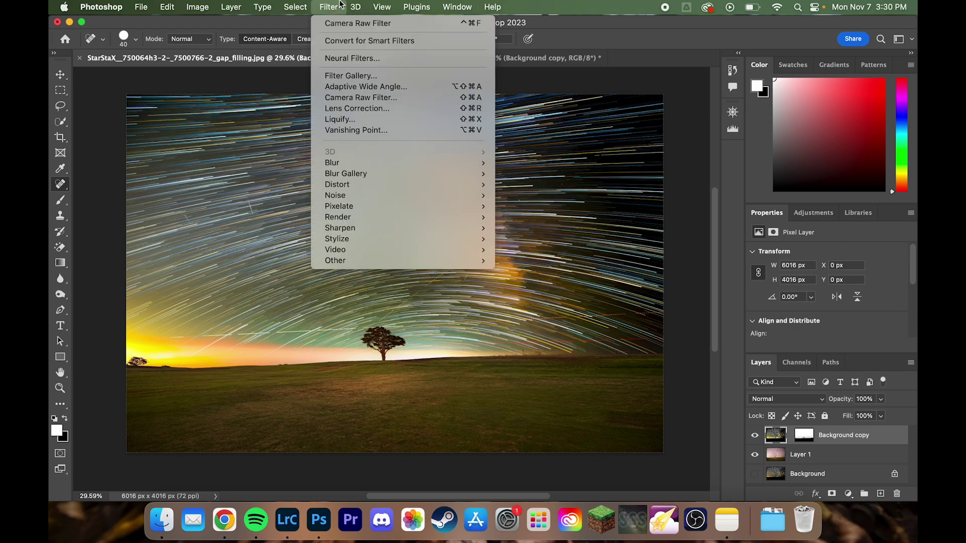
click(365, 99)
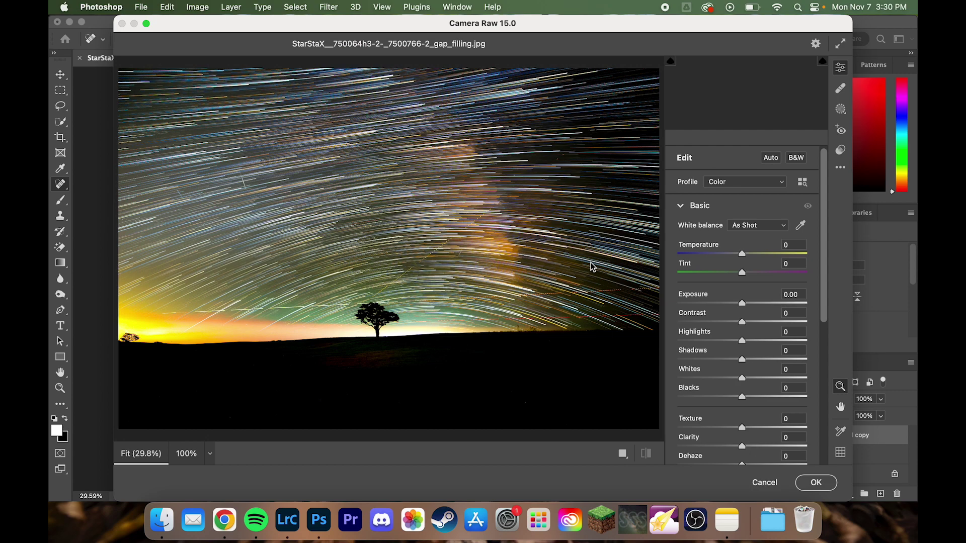
mouse_move(742, 277)
mouse_down()
mouse_move(758, 274)
mouse_move(744, 254)
mouse_move(757, 274)
mouse_up()
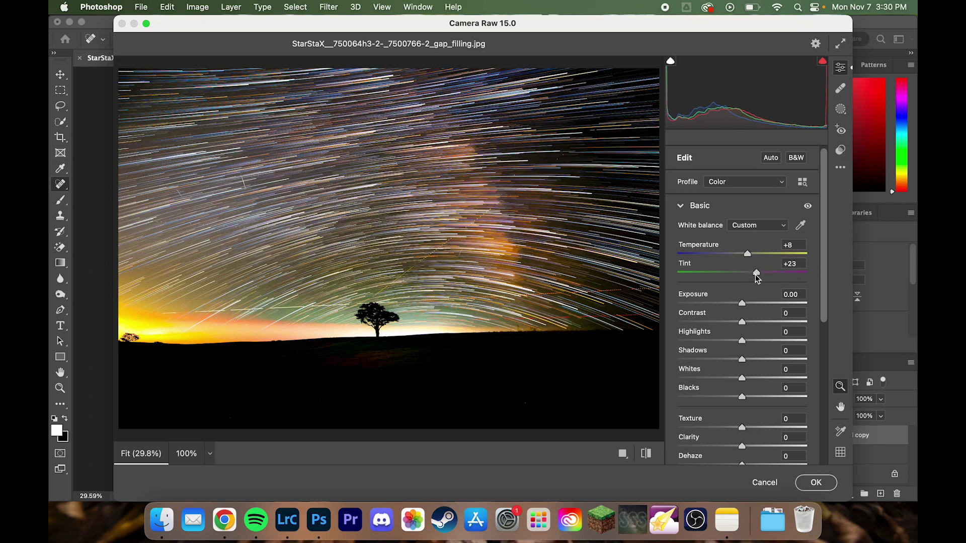